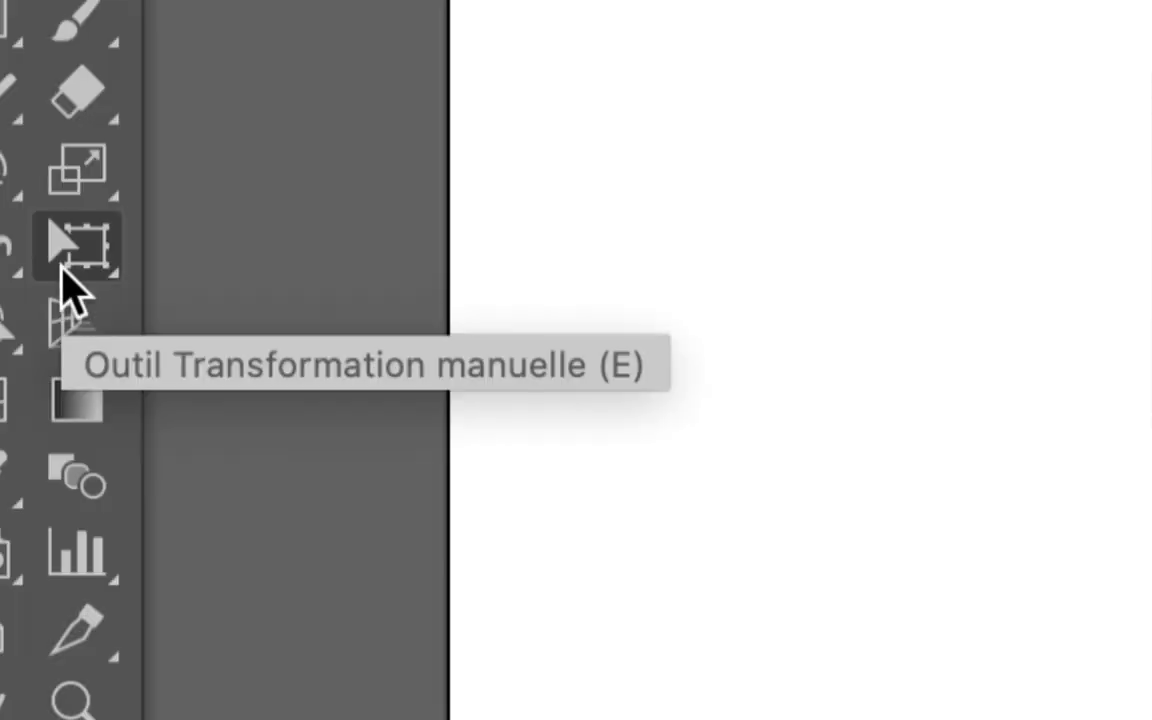
Step: Enlarge the "Lorem ipsum" point text with the Free Transform tool to about 120 pt, spanning most of the artboard's width
left_click(62, 269)
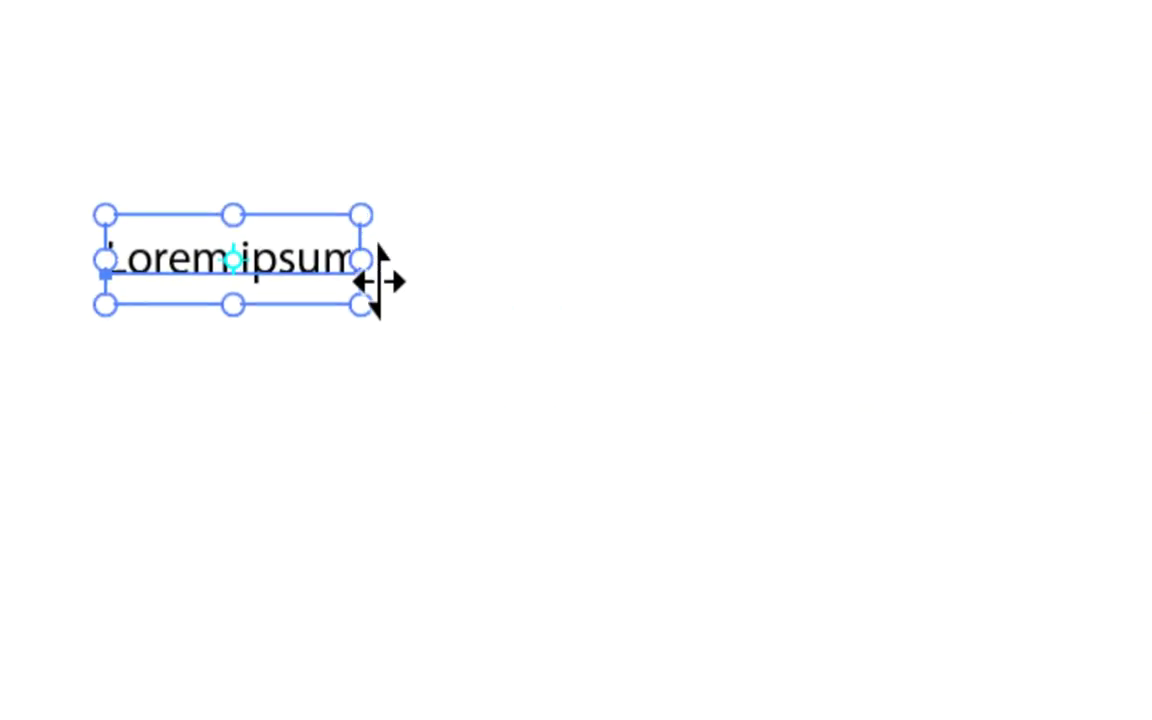
left_click_drag(365, 283, 383, 305)
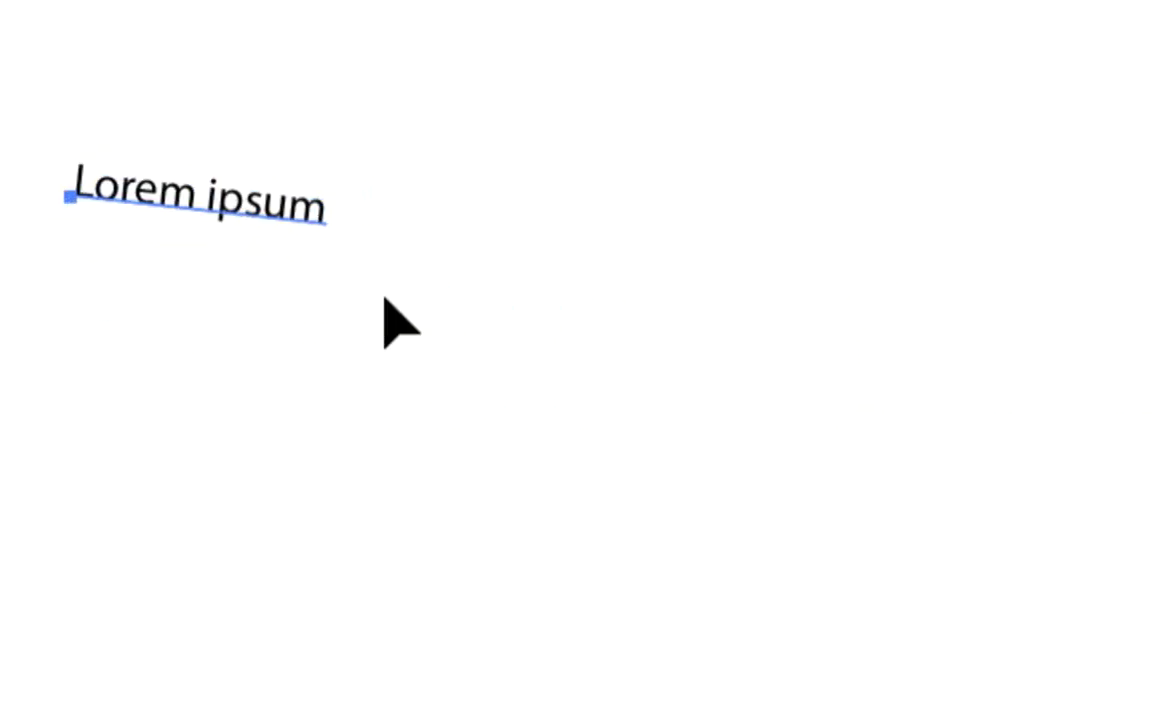
key("super+z")
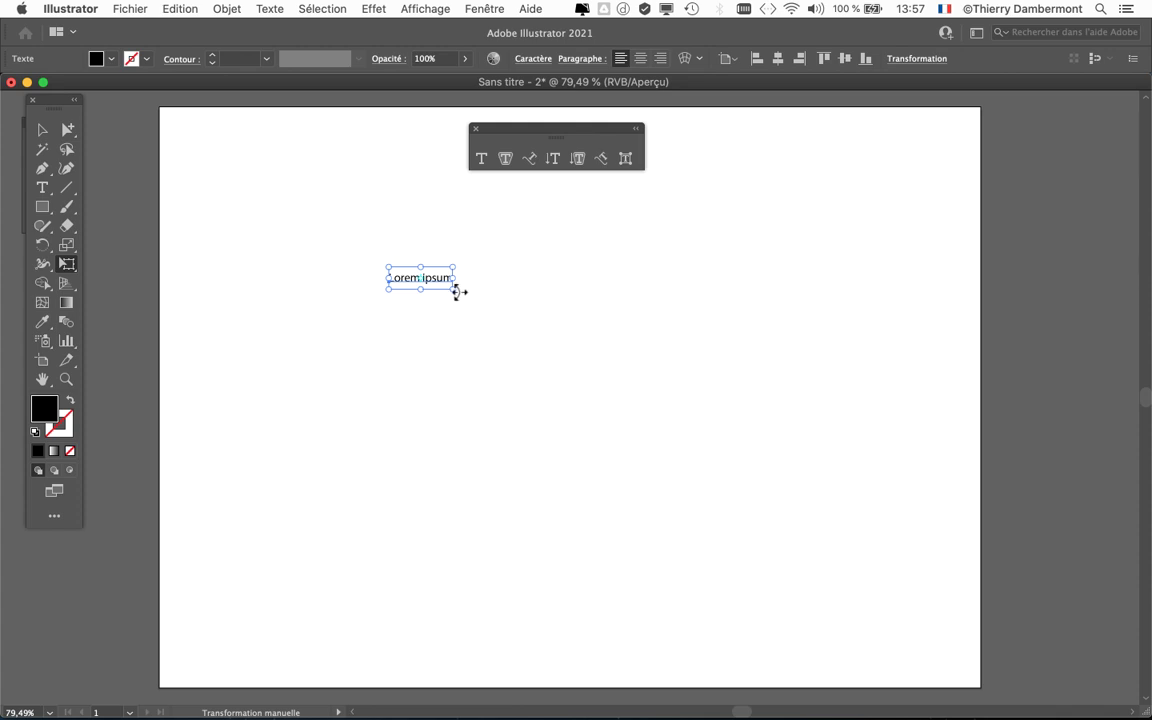
left_click_drag(452, 289, 883, 459)
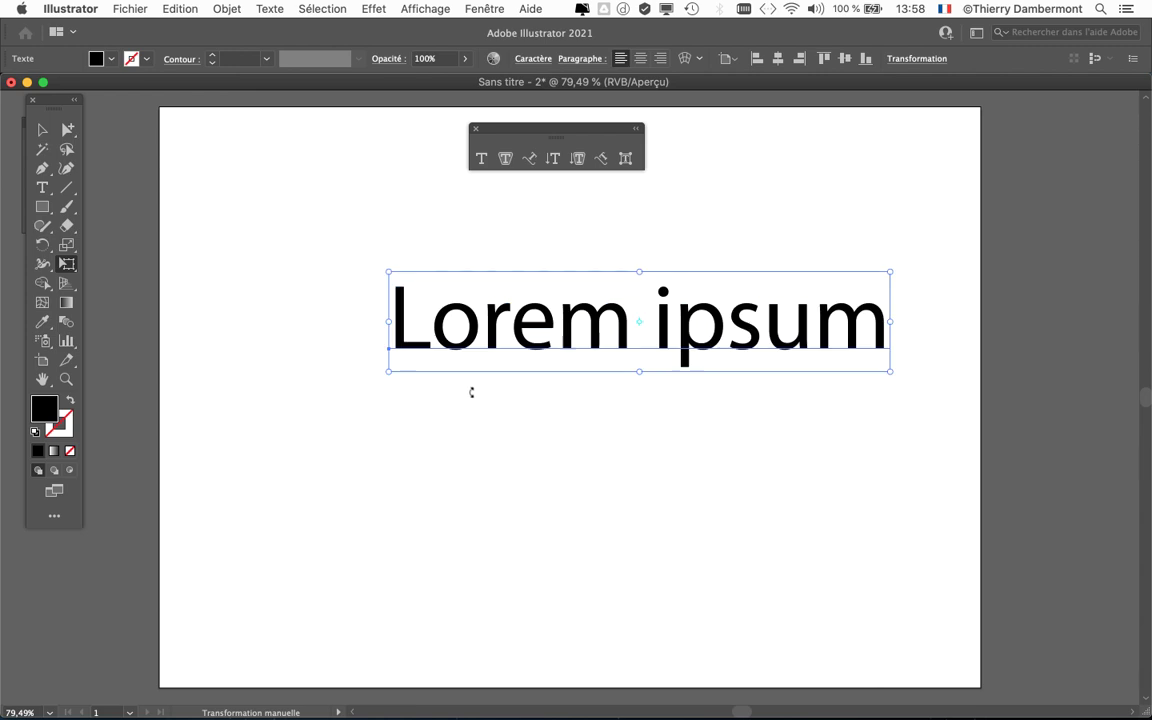
left_click_drag(387, 373, 352, 418)
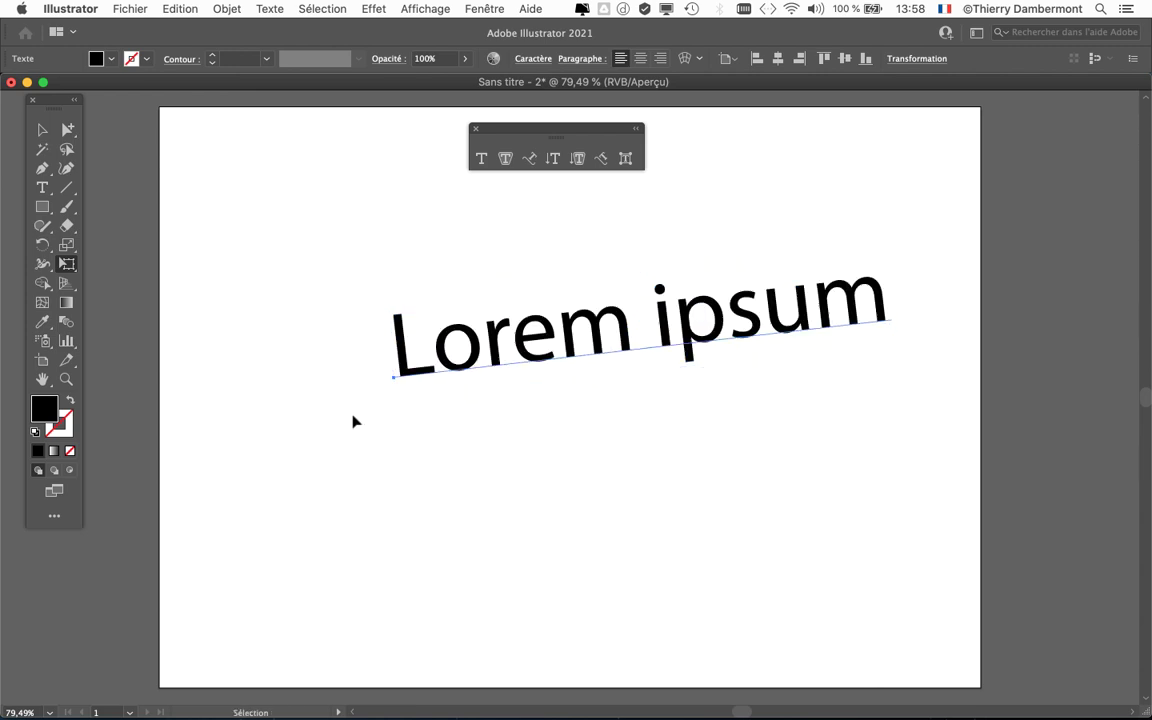
key("super+z")
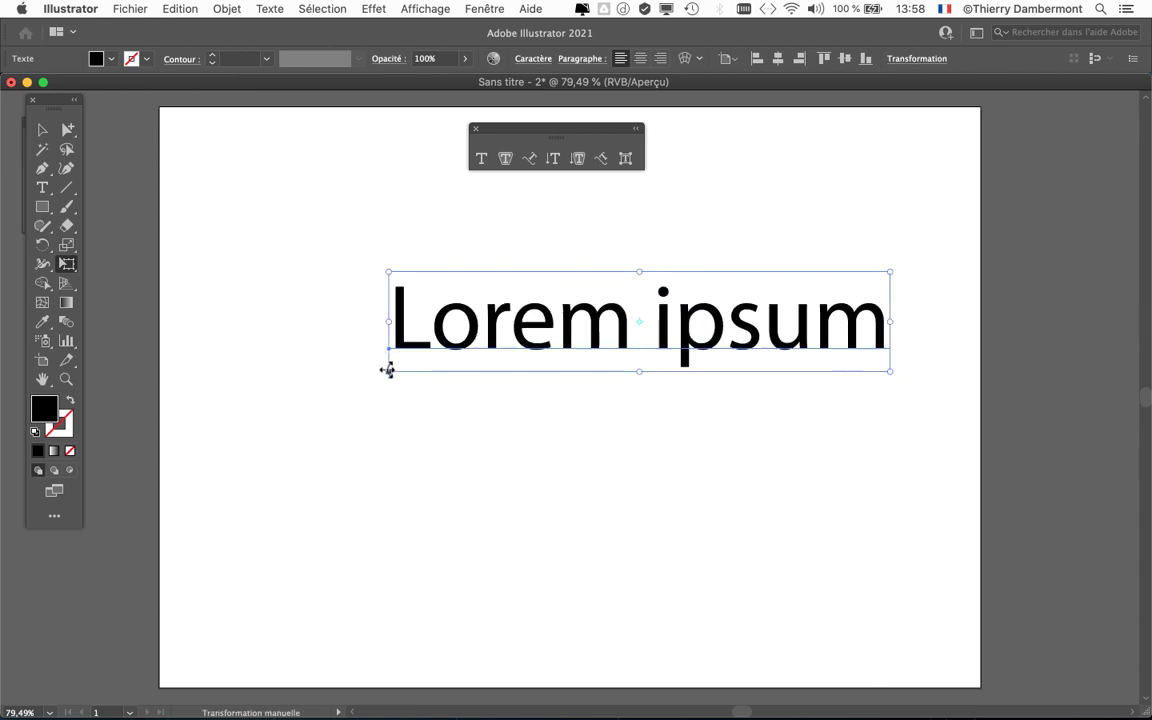
left_click_drag(388, 371, 250, 406)
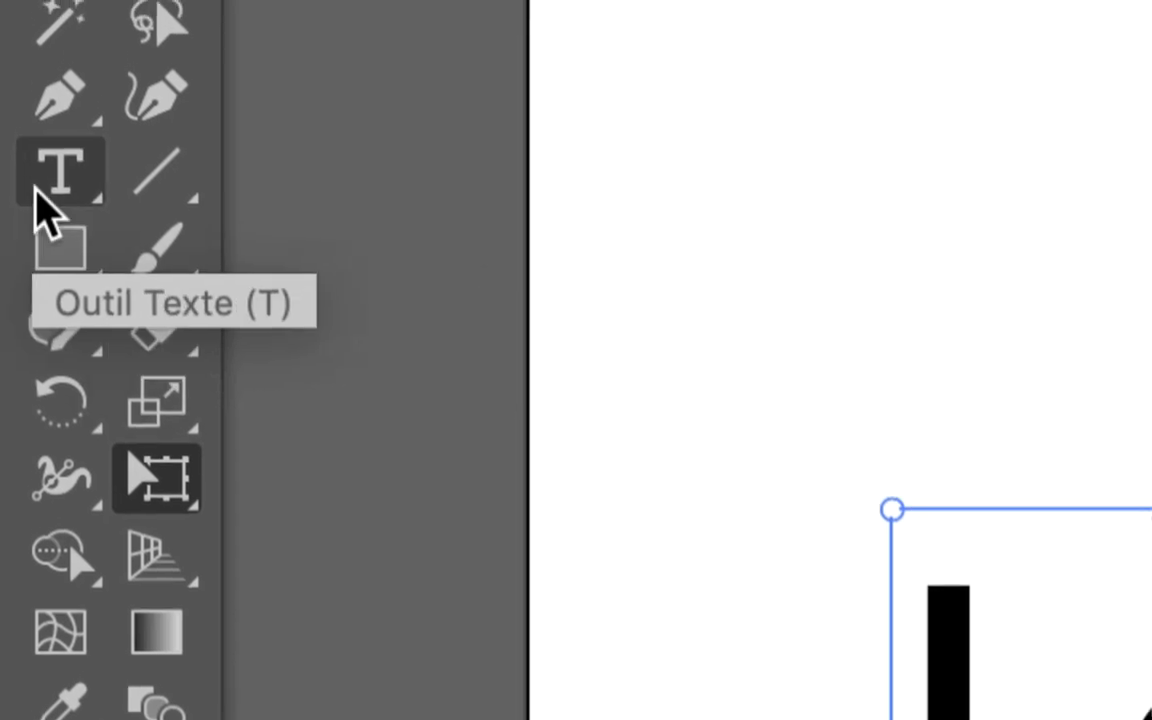
Step: Replace the placeholder text with "Nevada desert" and move it slightly up and to the left on the artboard
left_click(40, 165)
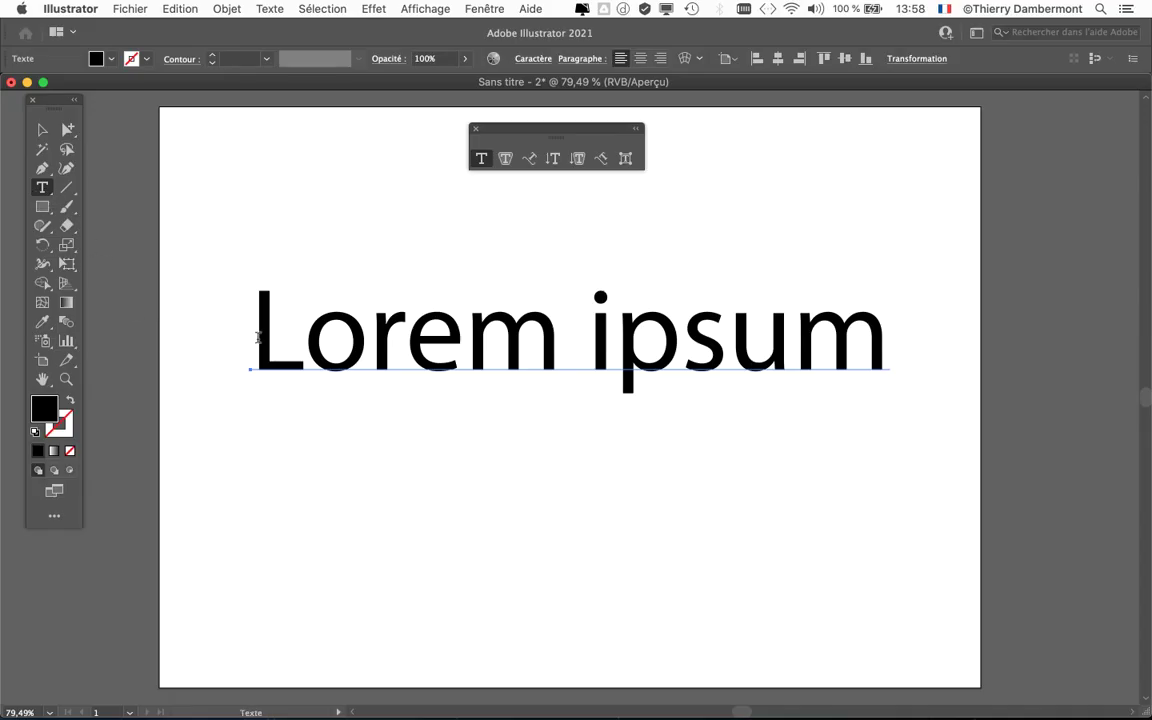
left_click_drag(257, 338, 812, 442)
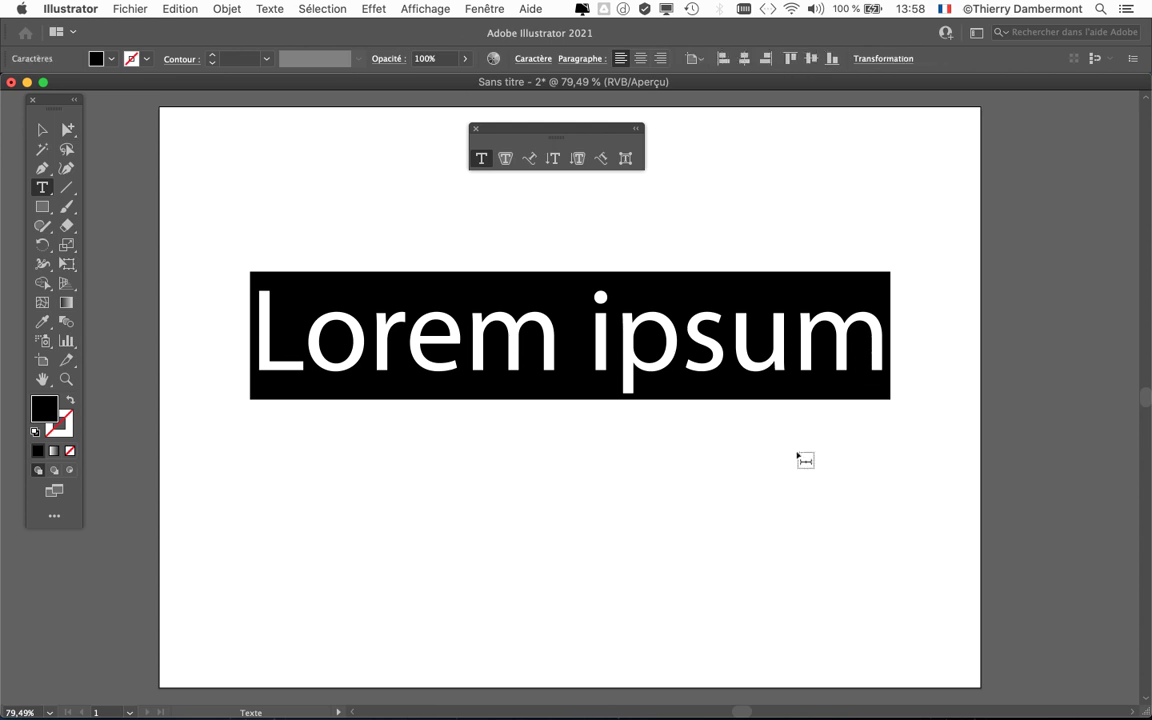
type("Ne")
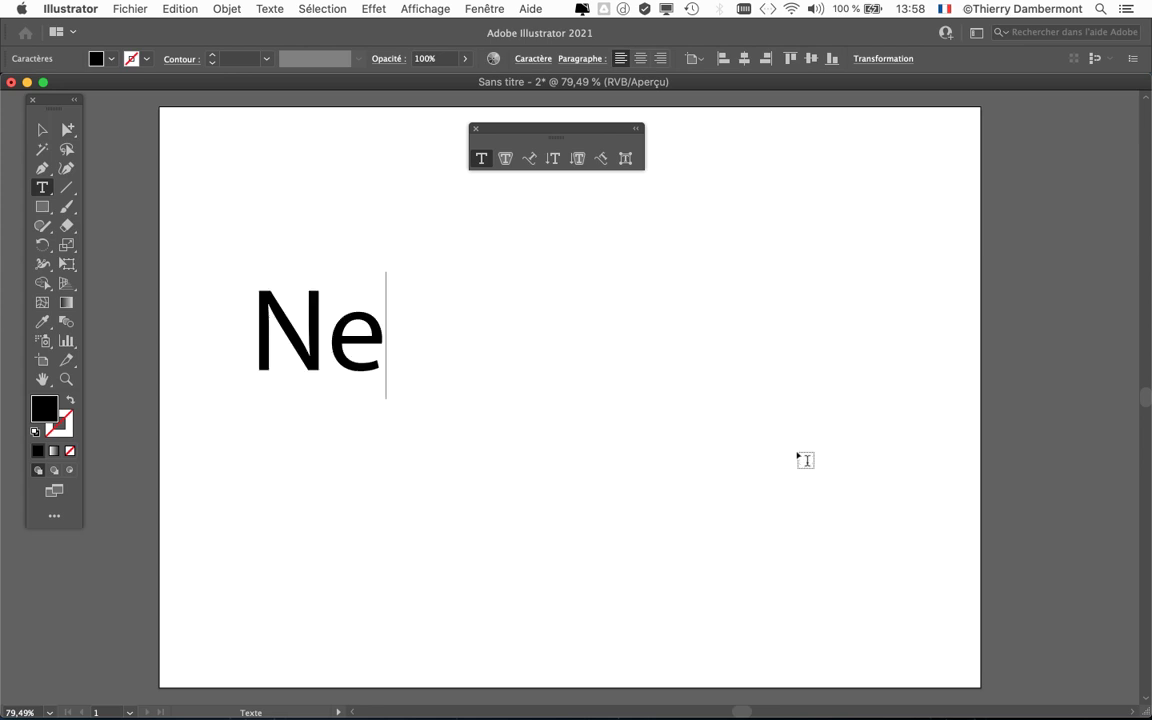
type("vada desert")
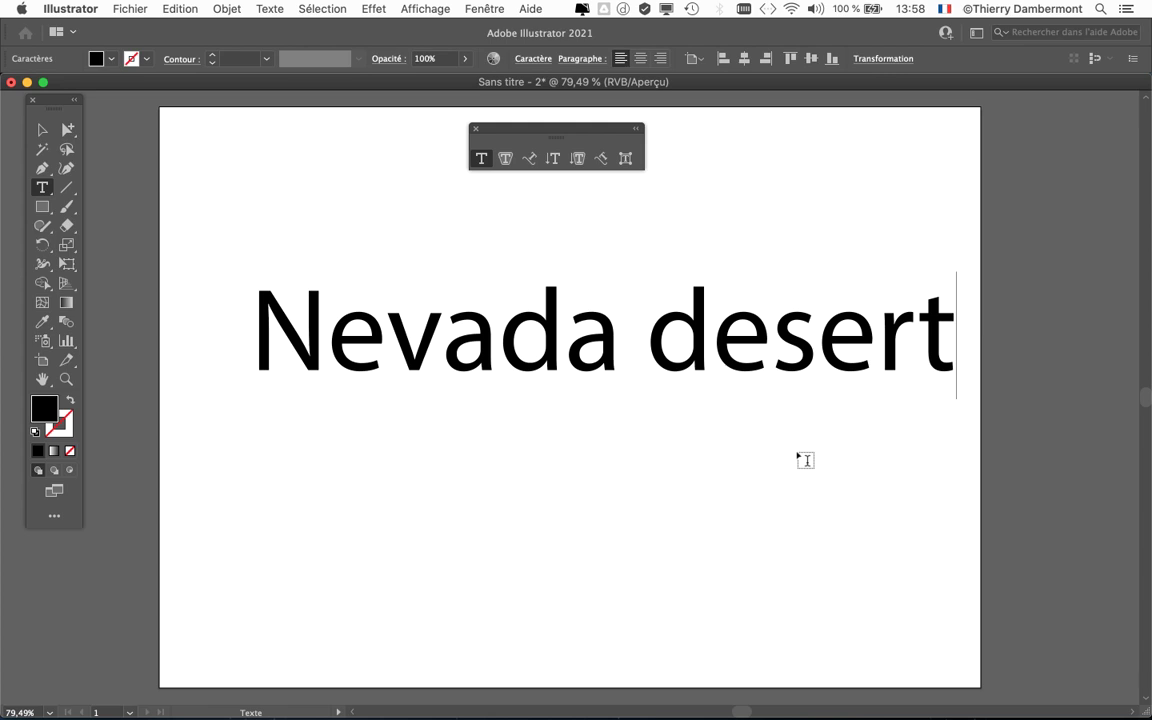
left_click(42, 129)
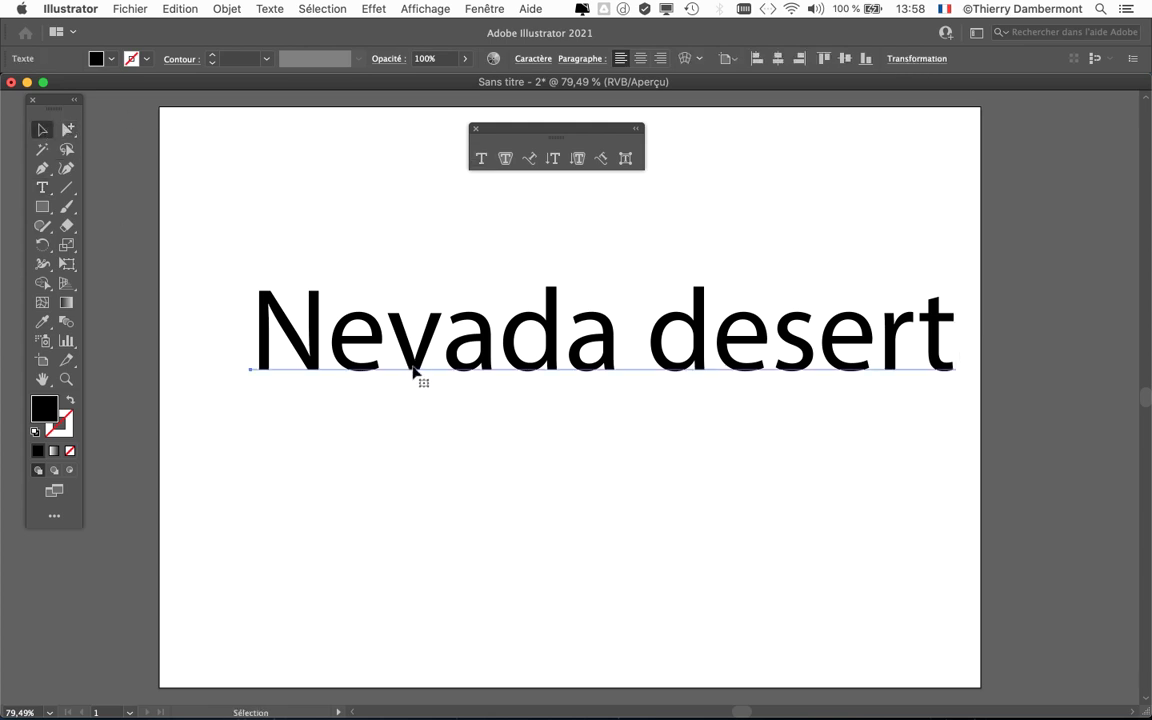
left_click_drag(413, 370, 380, 352)
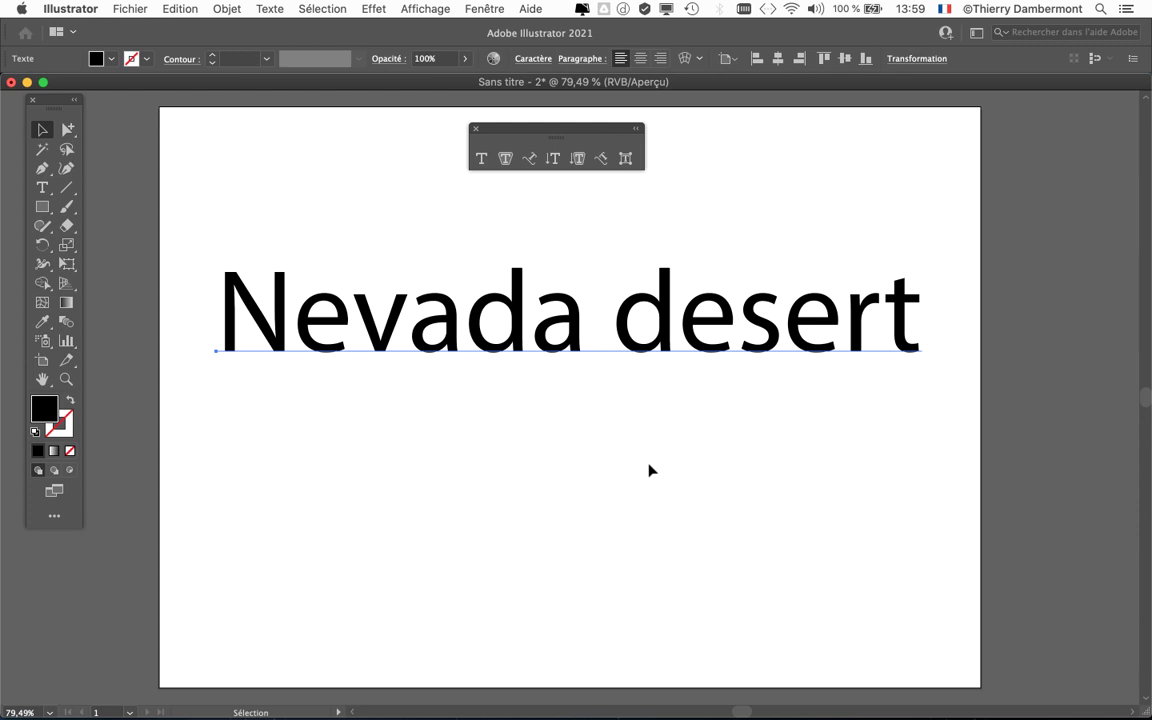
Step: Show the Character panel and place it fully on screen beside the end of the text
left_click_drag(459, 278, 394, 228)
left_click(500, 8)
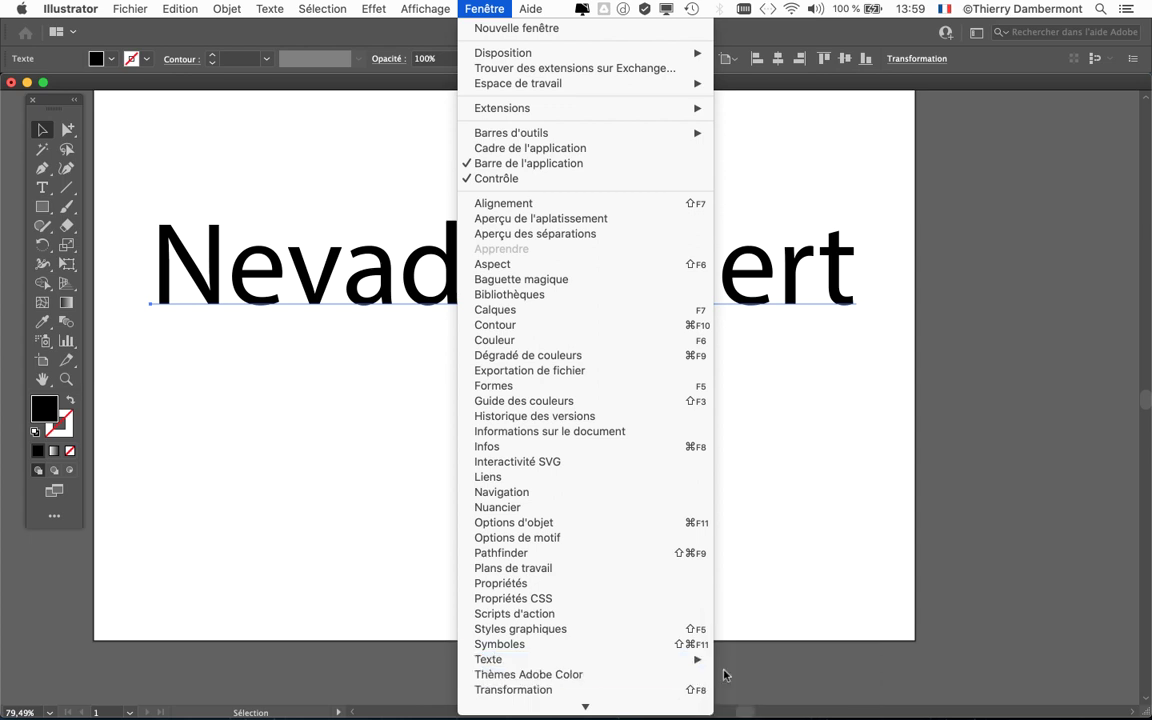
mouse_move(680, 662)
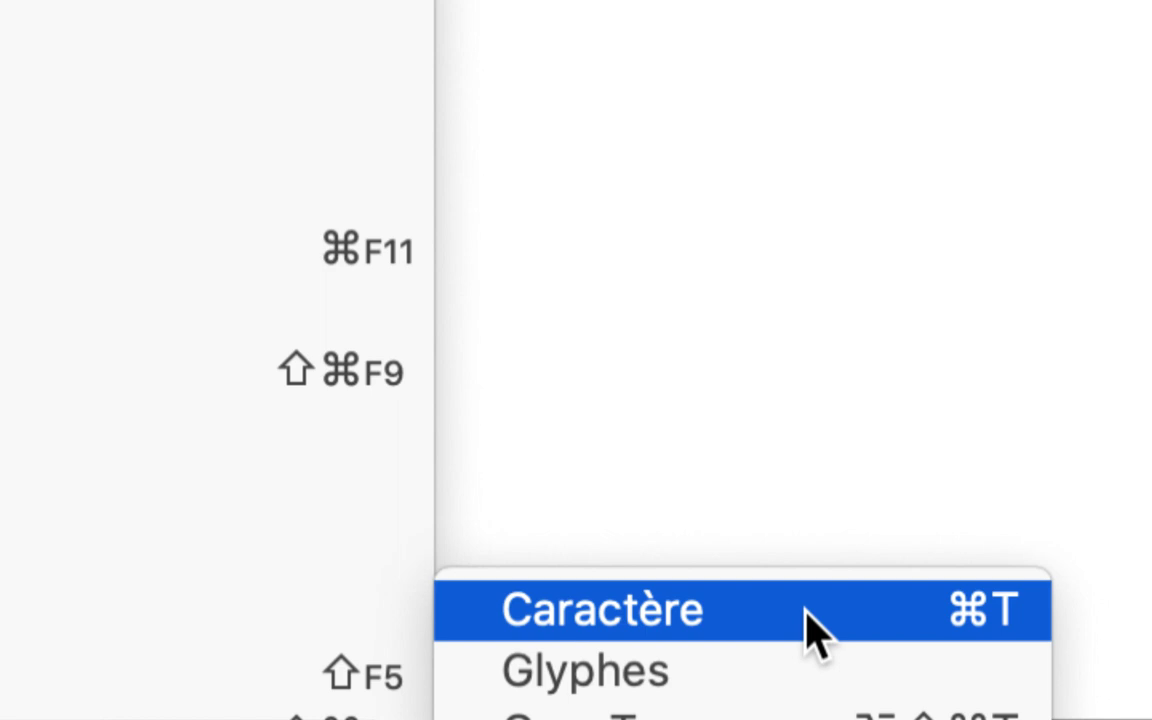
left_click(815, 625)
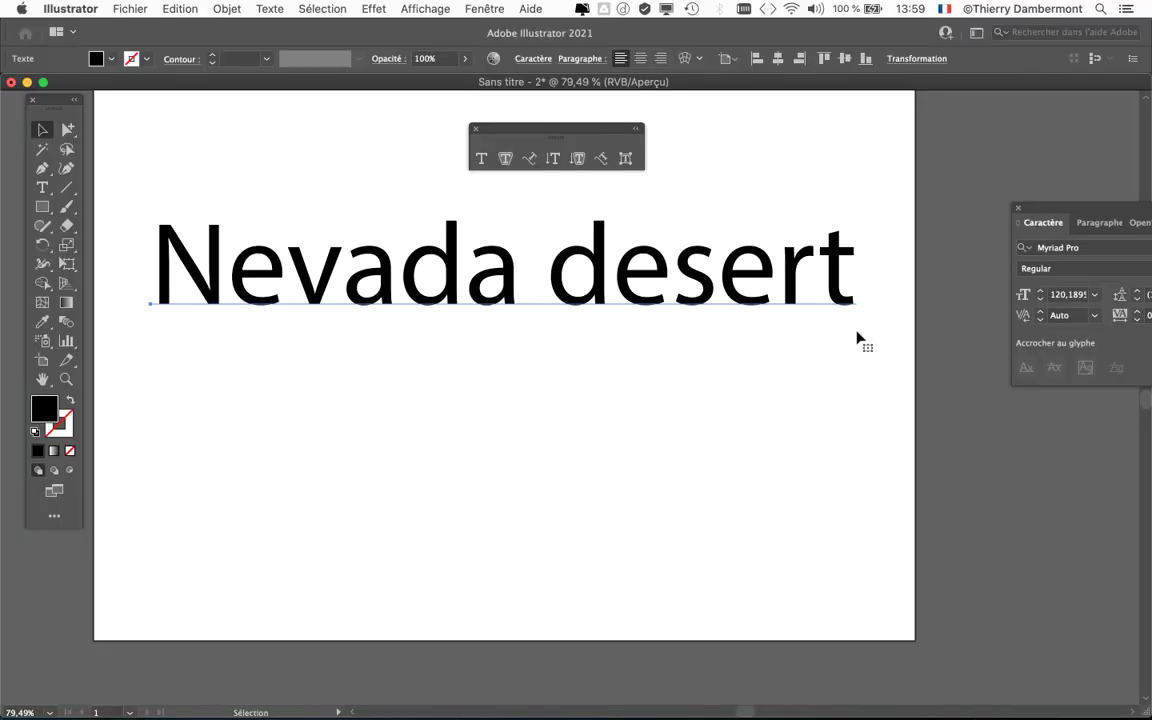
left_click_drag(1080, 210, 941, 337)
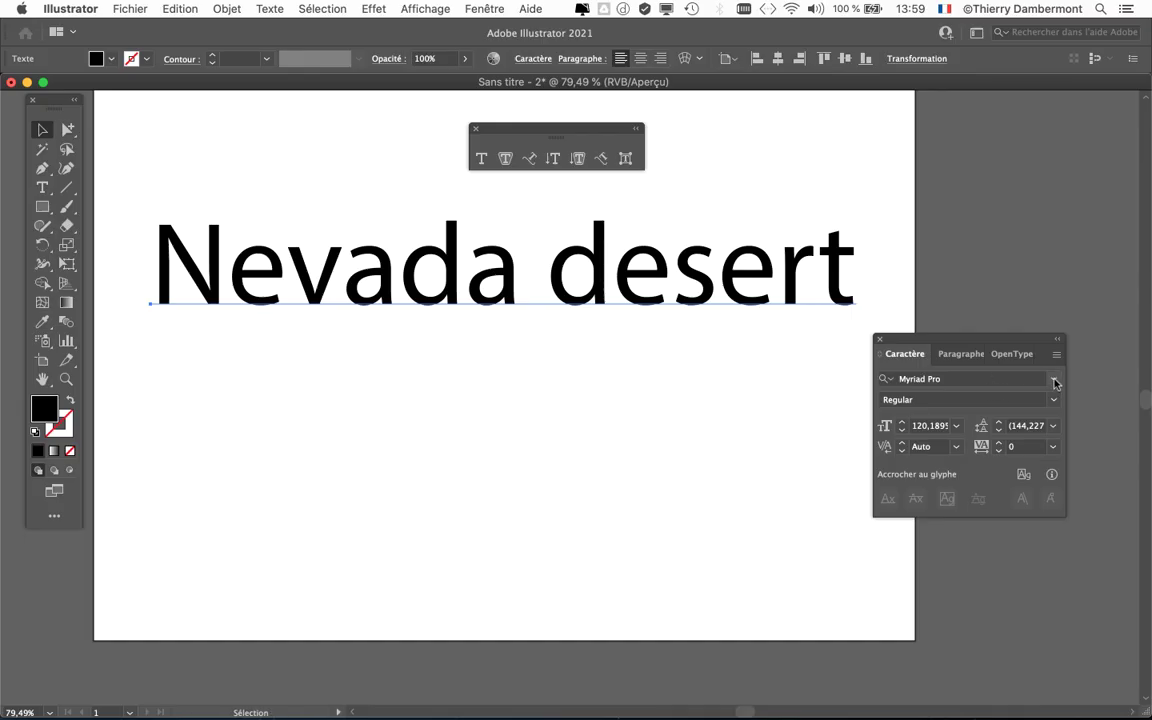
left_click_drag(1018, 338, 1025, 155)
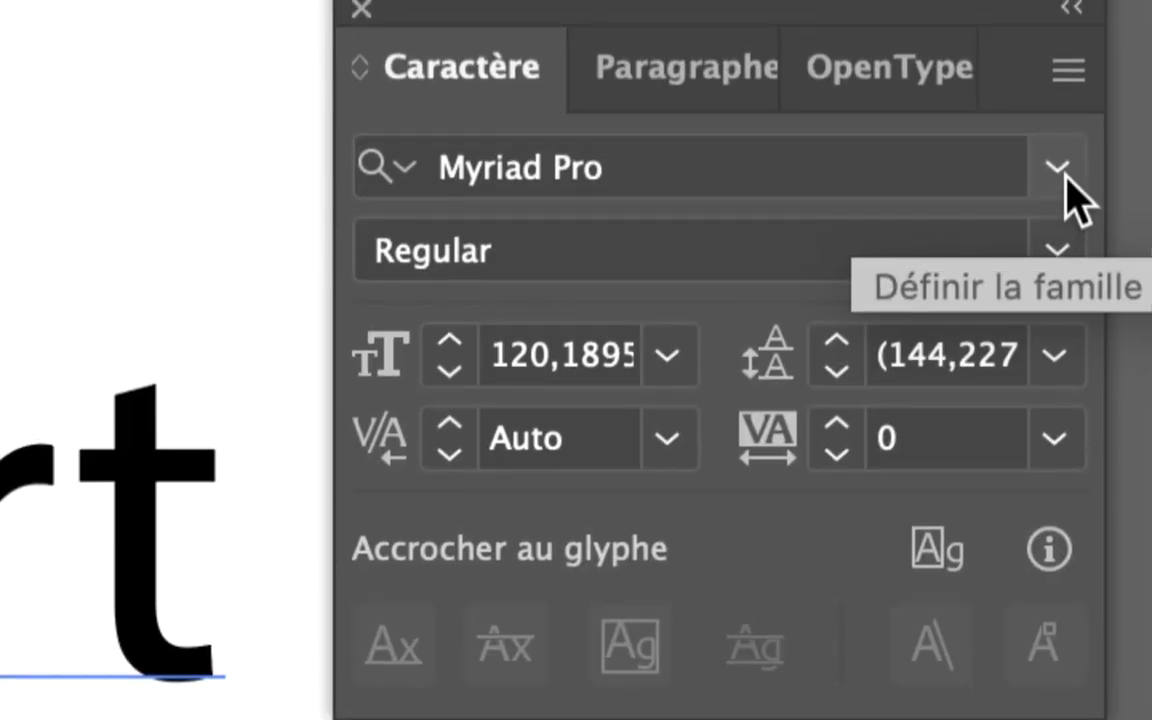
Step: Browse the font previews and set the "Nevada desert" text in Book Antiqua
left_click(1058, 168)
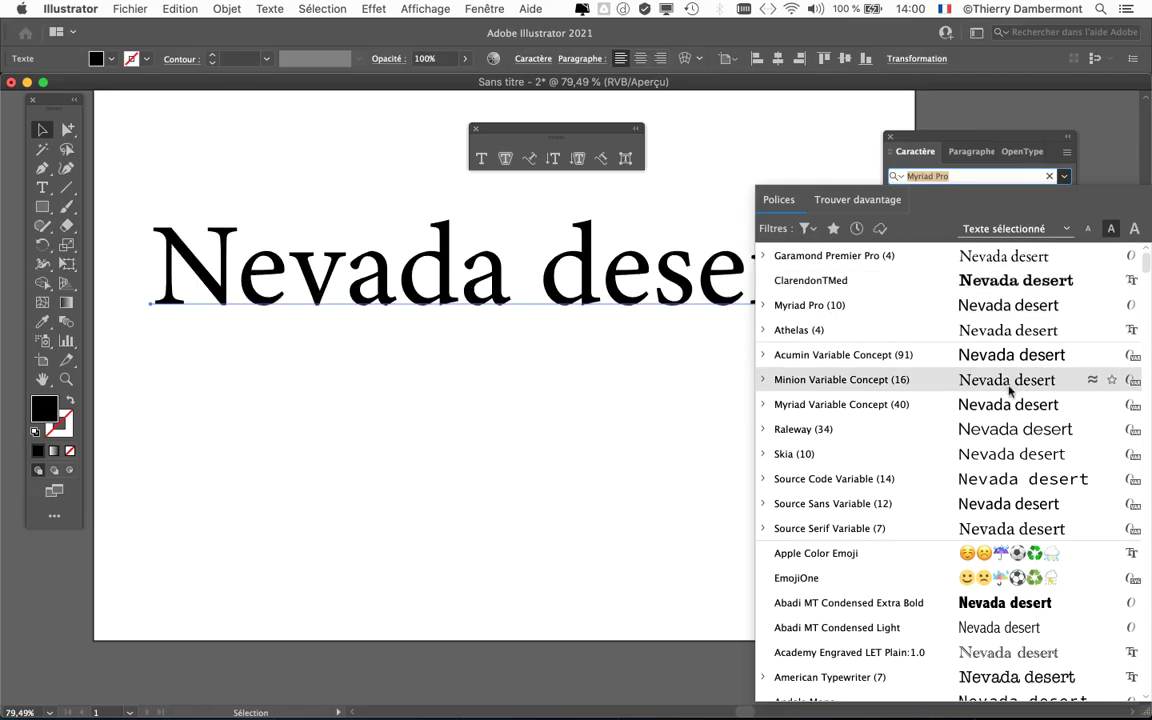
scroll(1008, 387, "down", 5)
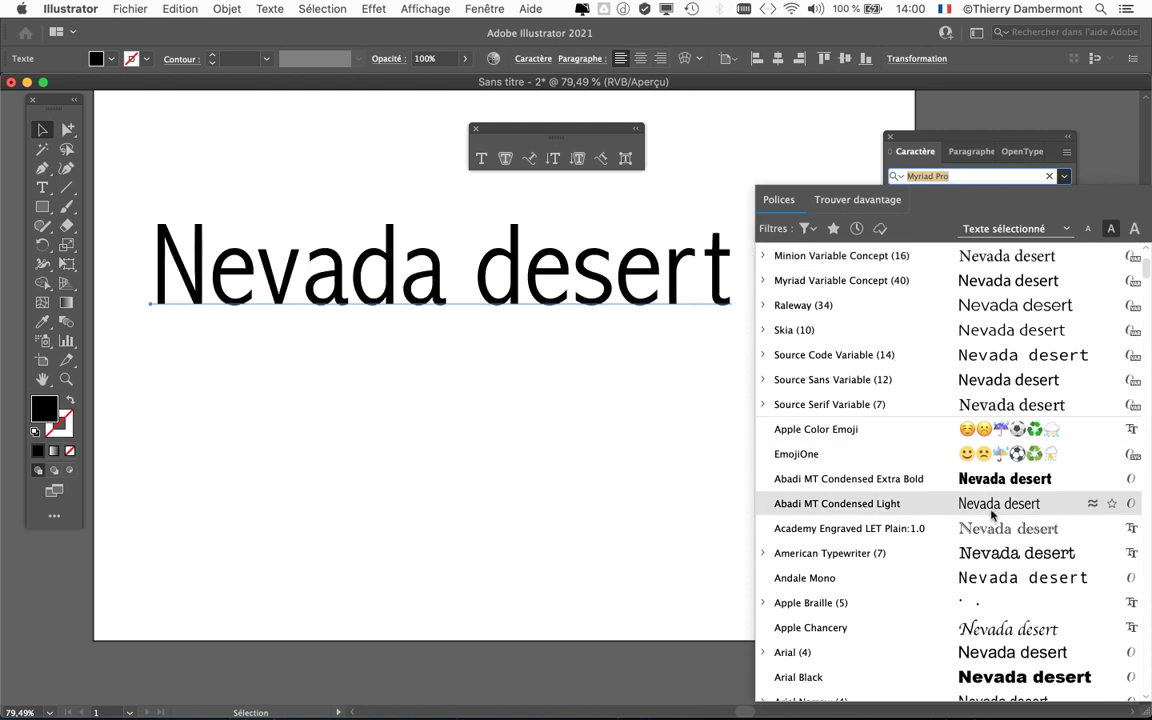
scroll(993, 513, "down", 2)
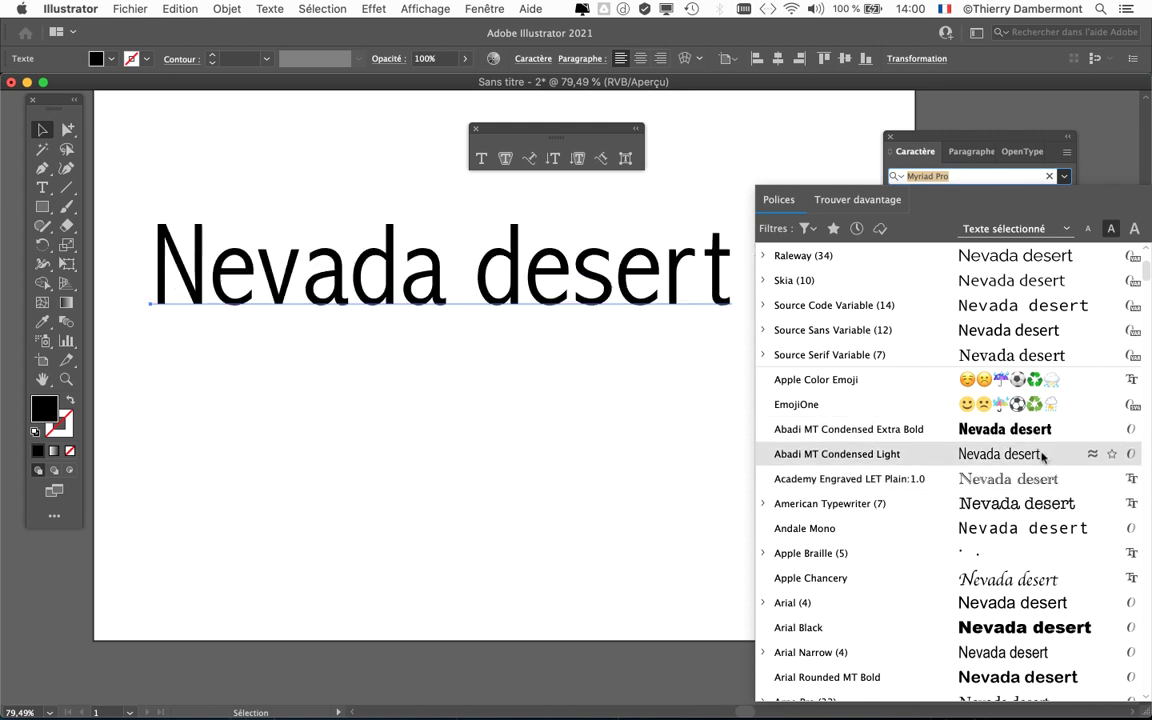
scroll(1040, 455, "down", 3)
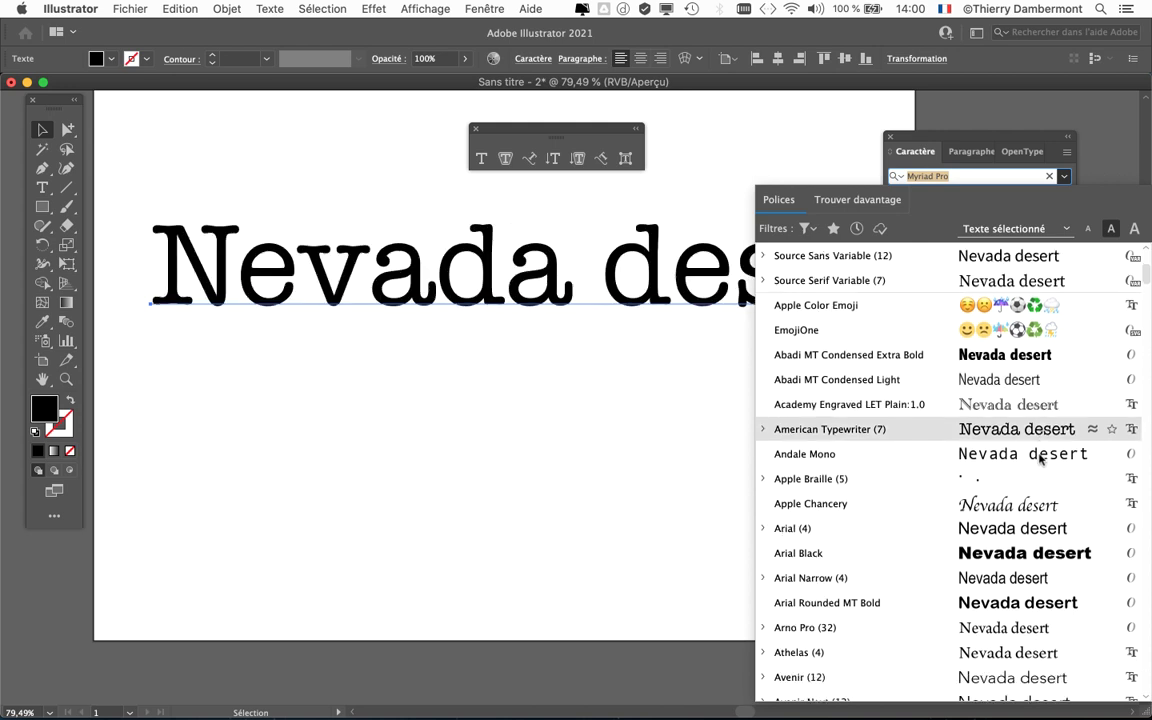
scroll(1040, 457, "down", 6)
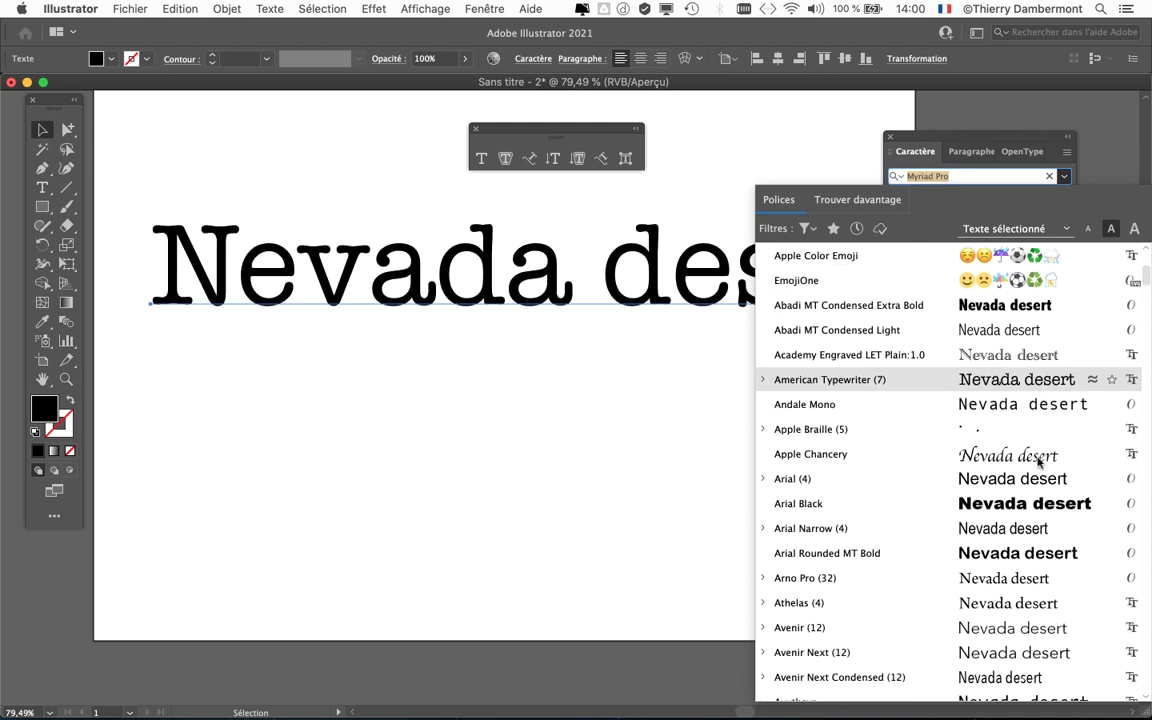
scroll(1036, 465, "down", 5)
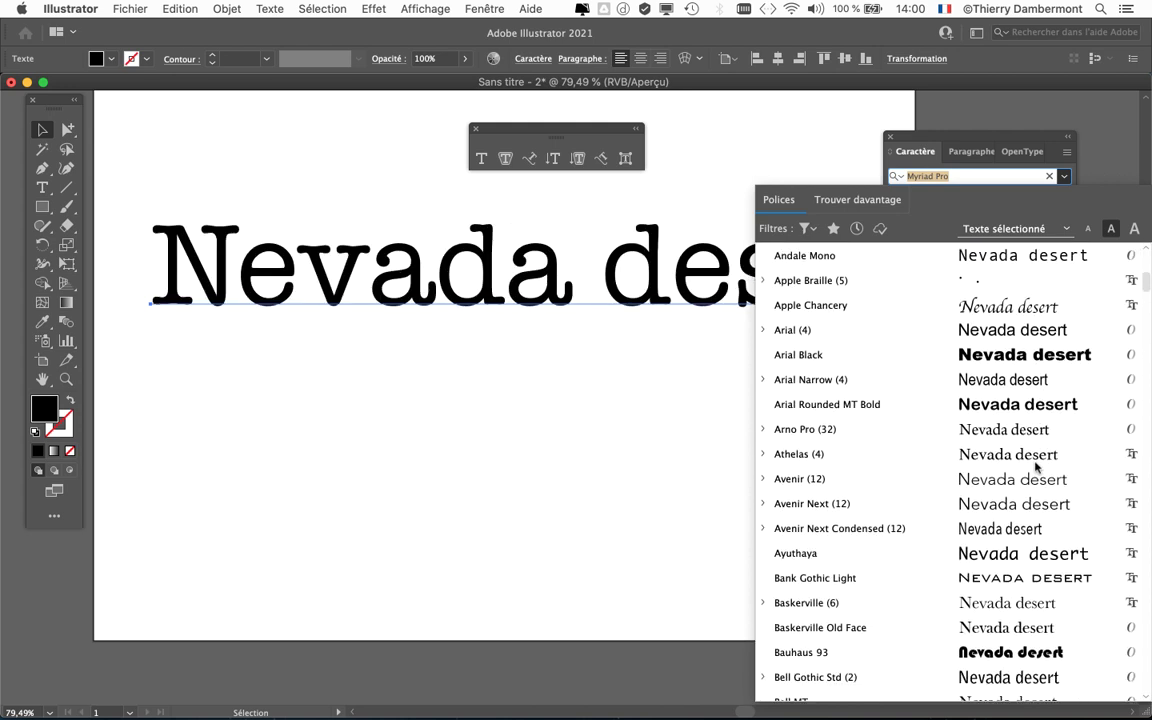
scroll(1036, 465, "down", 1)
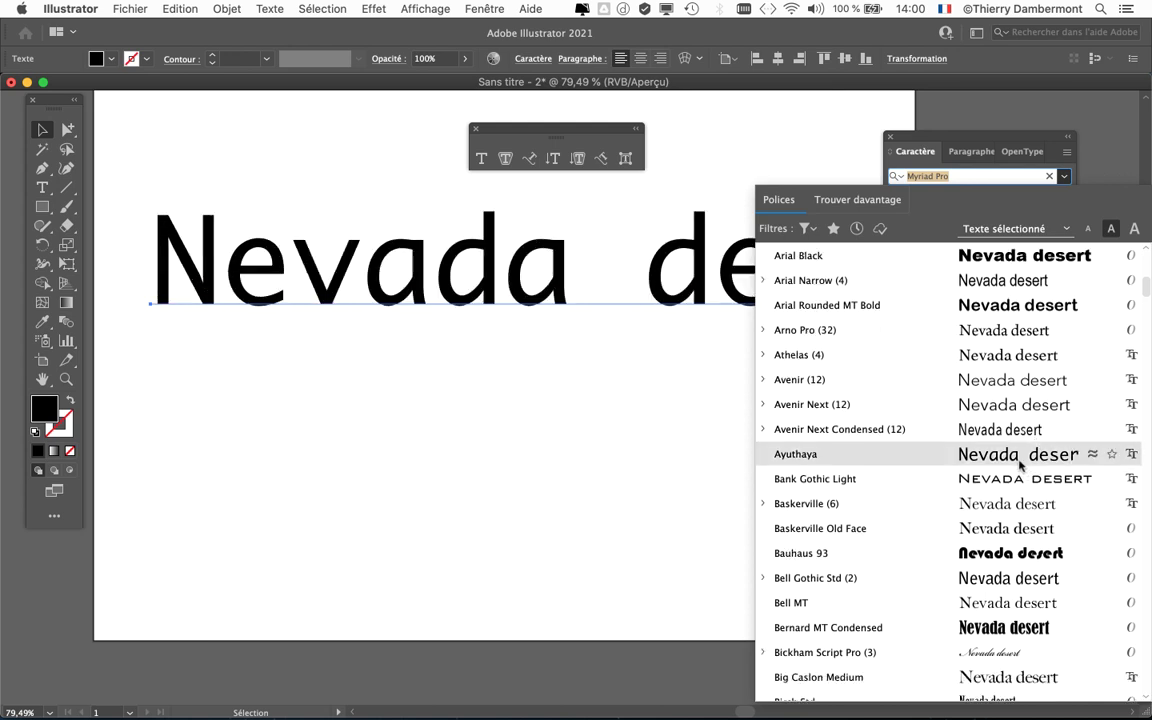
scroll(1020, 465, "down", 3)
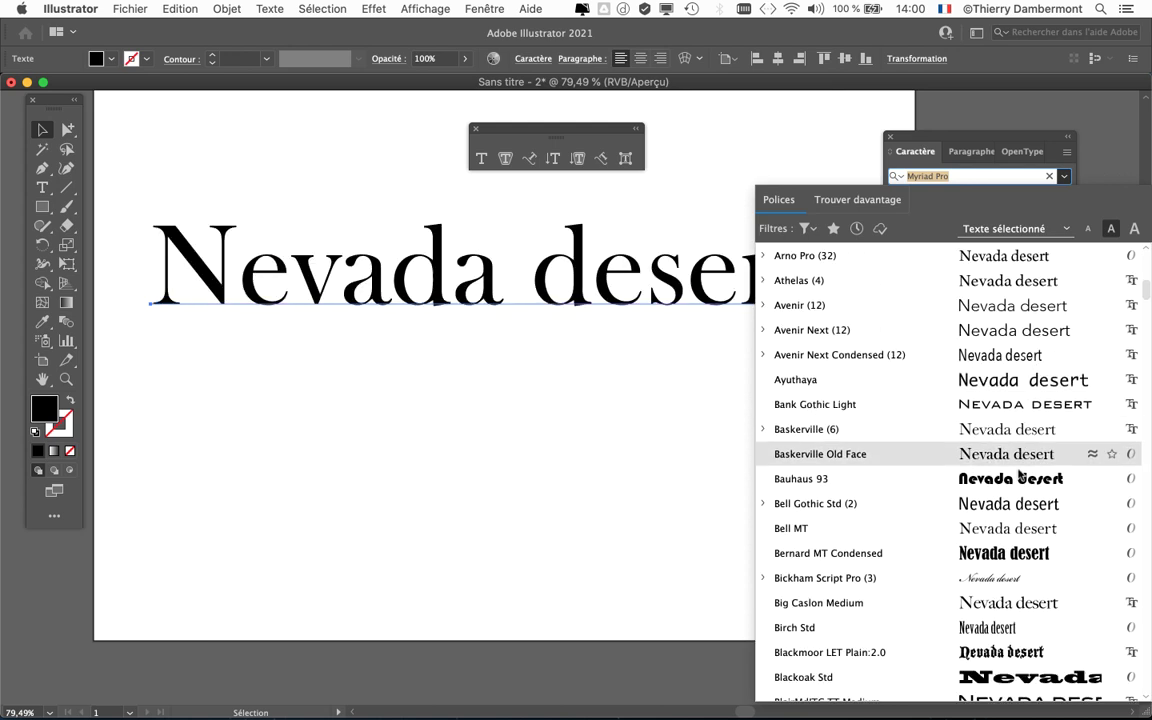
scroll(1016, 484, "down", 1)
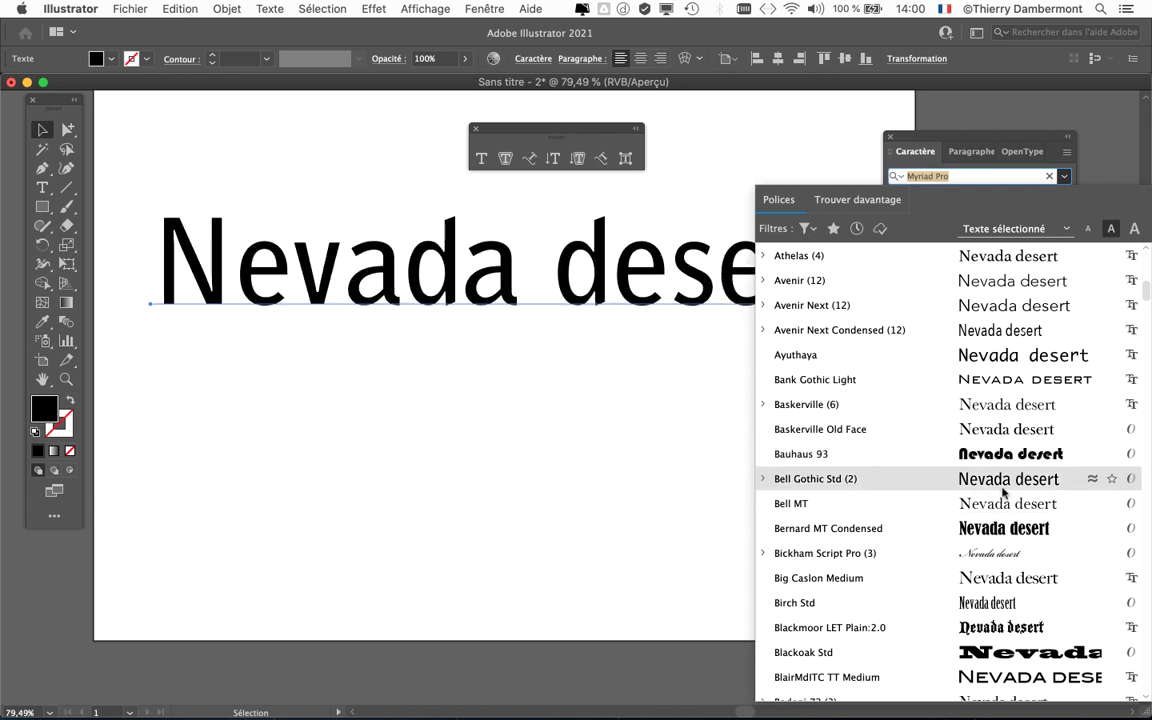
scroll(1003, 484, "down", 8)
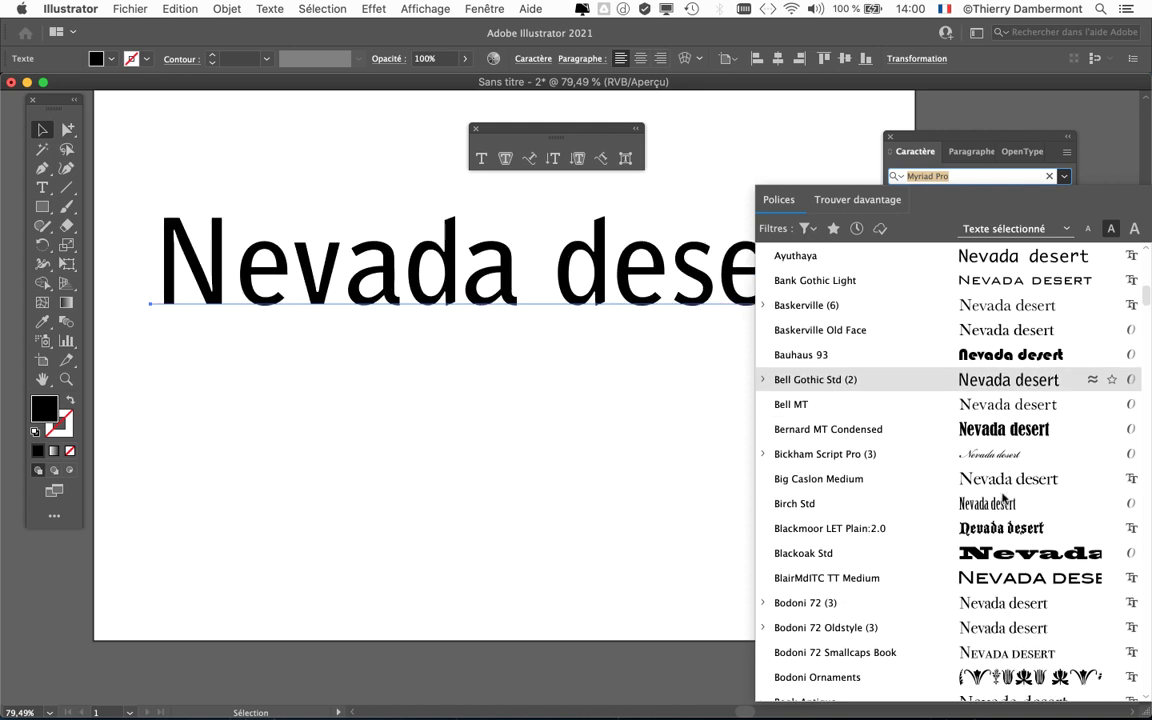
scroll(1003, 503, "down", 4)
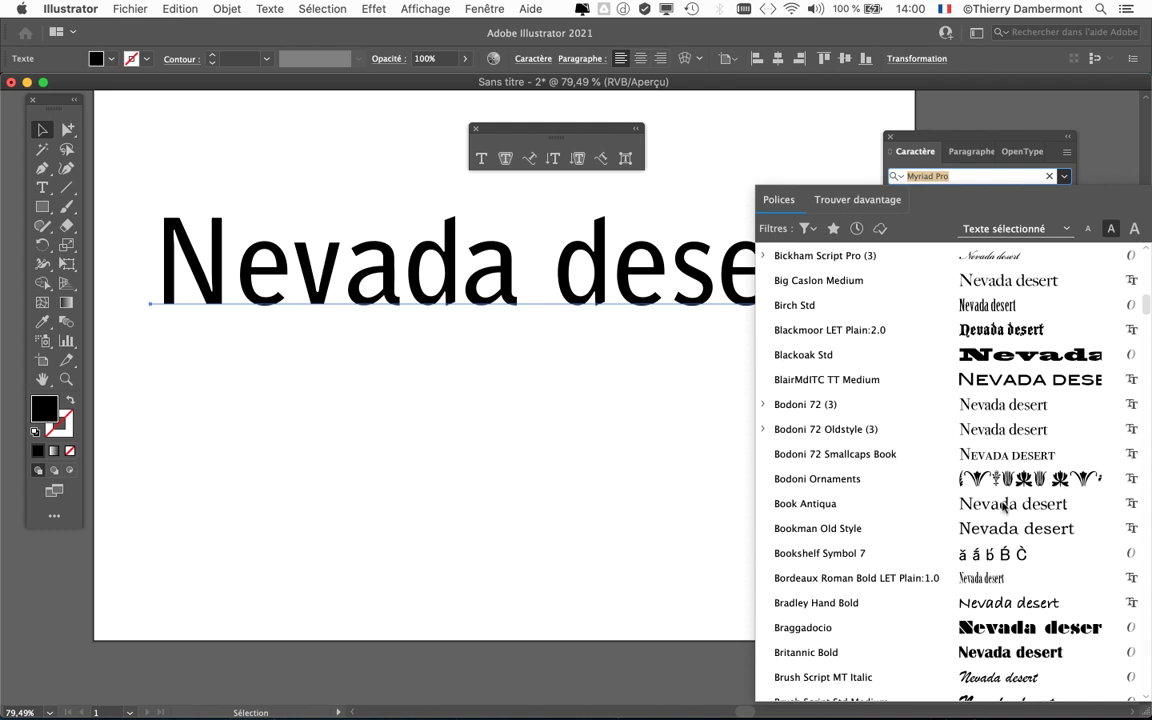
left_click(1003, 512)
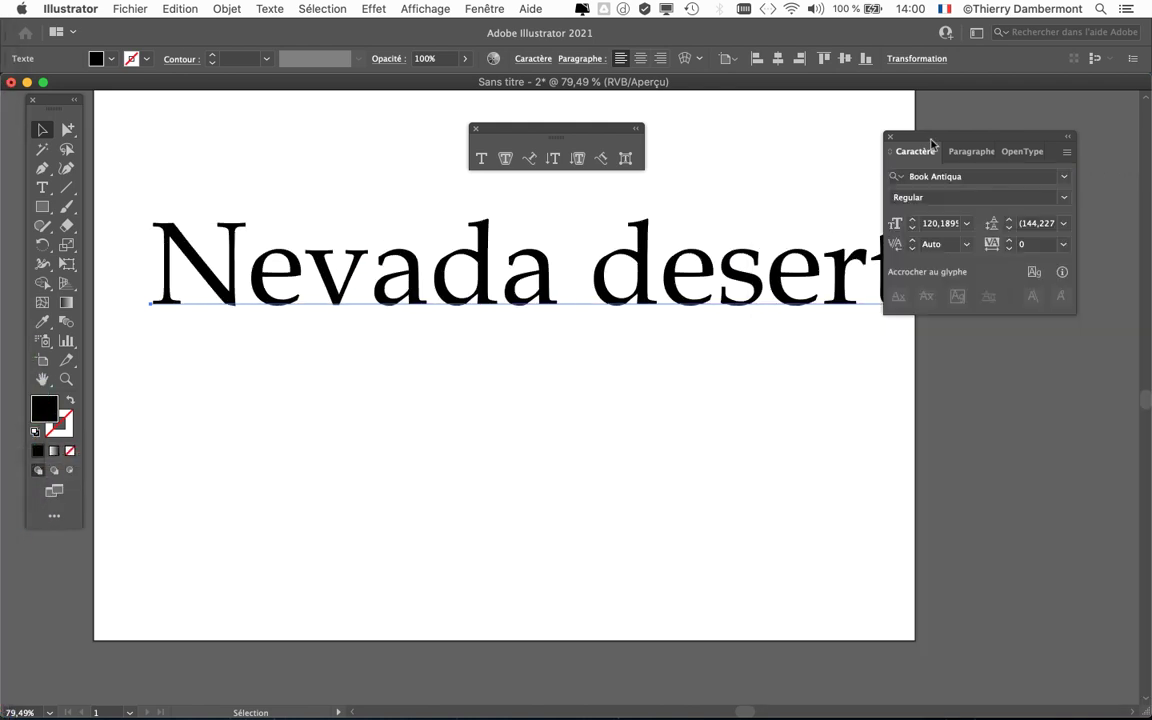
Step: Move the Character panel clear of the artboard and shift the text slightly down and to the left
left_click_drag(900, 135, 965, 126)
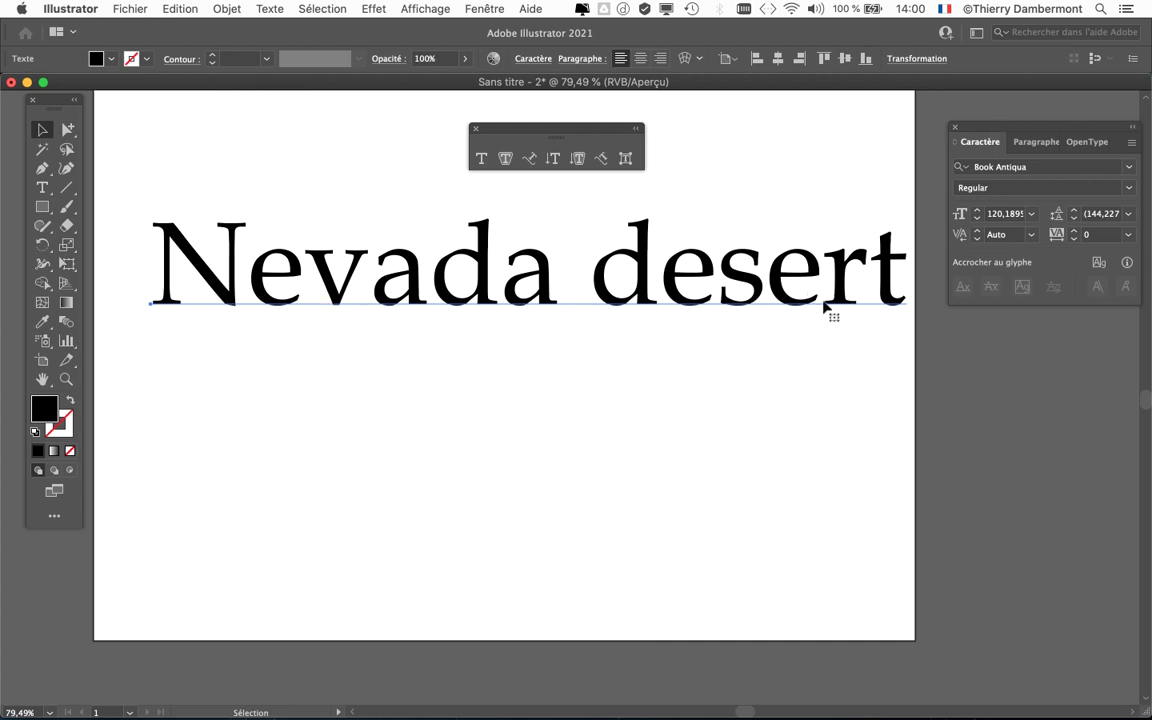
left_click_drag(366, 314, 360, 322)
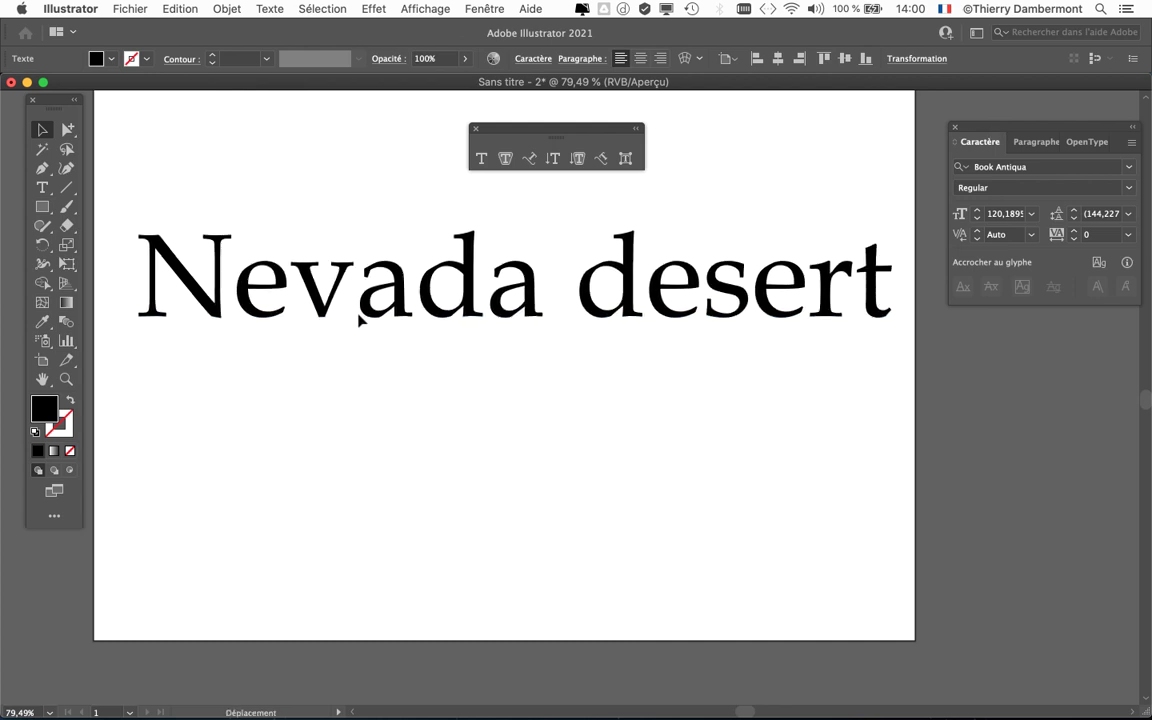
Step: Widen the artboard to about 339 mm by extending its right edge with the Artboard tool
scroll(397, 340, "down", 1)
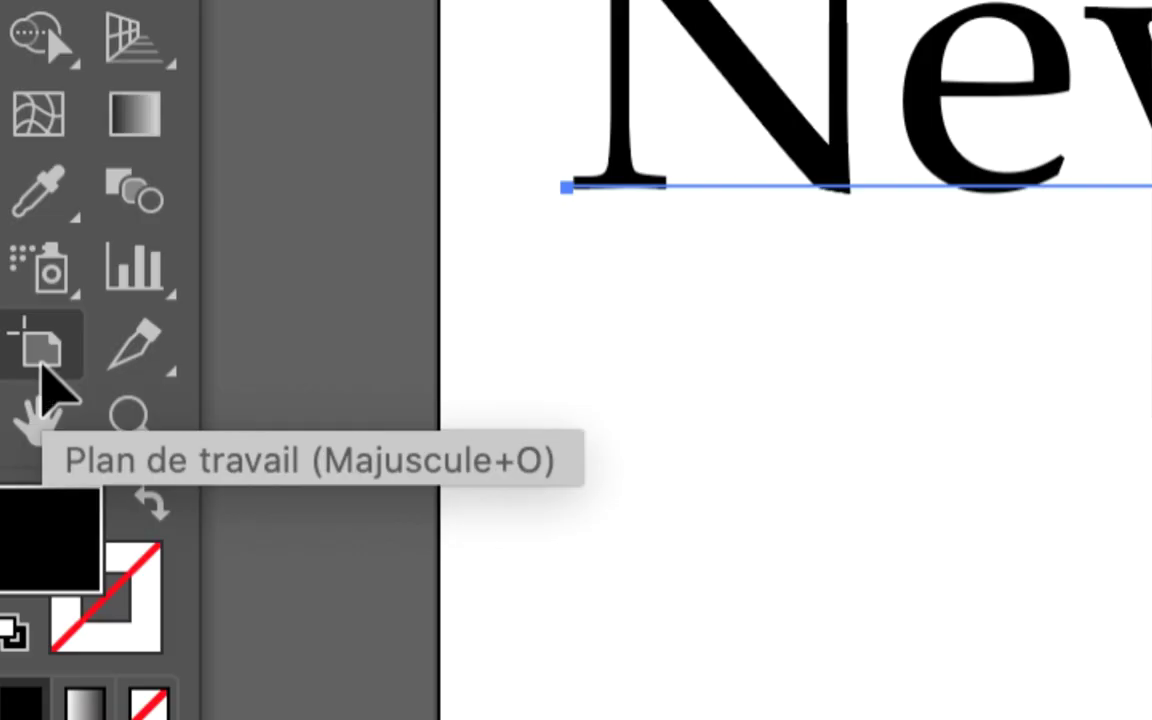
left_click(40, 366)
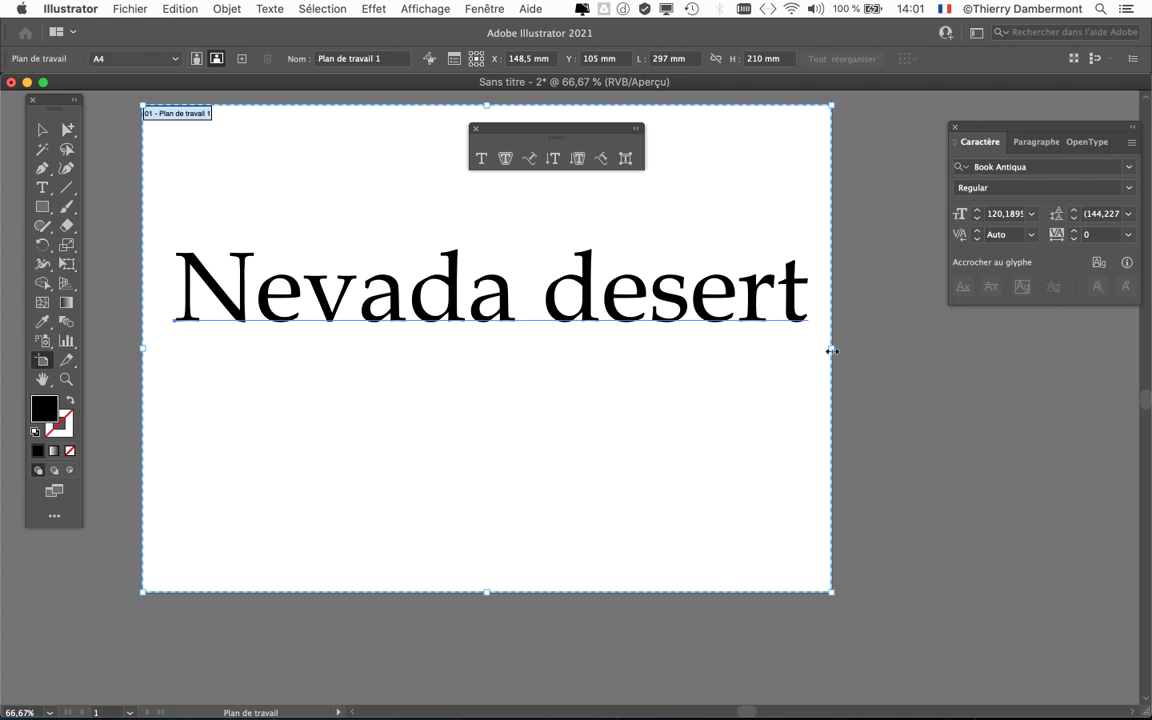
left_click_drag(831, 351, 929, 348)
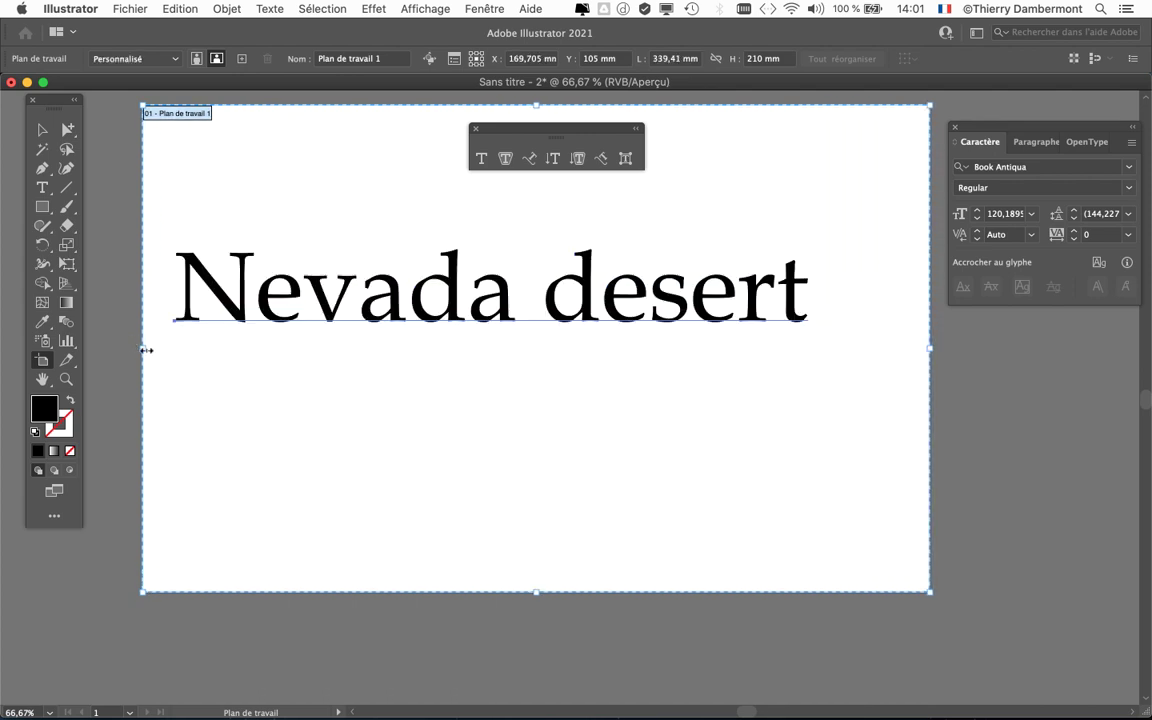
Step: Extend the artboard's left edge to a width of about 359 mm, pull its upper-left corner slightly outward and leave artboard editing
left_click_drag(146, 350, 96, 349)
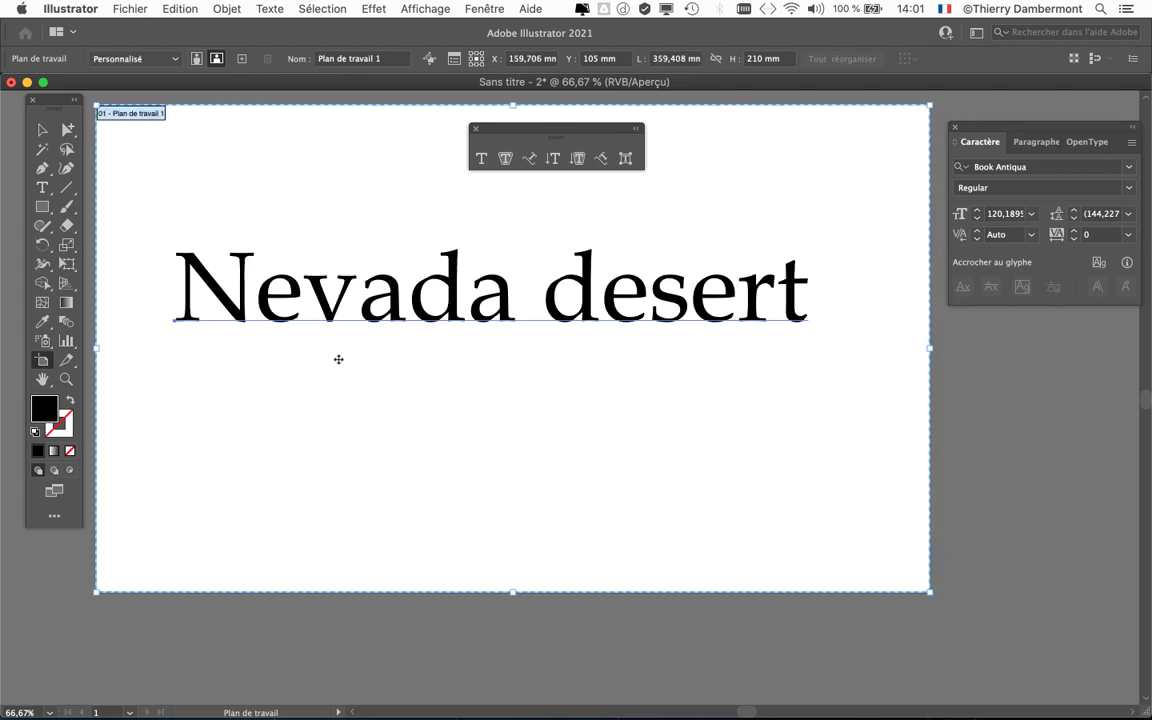
key("super+minus")
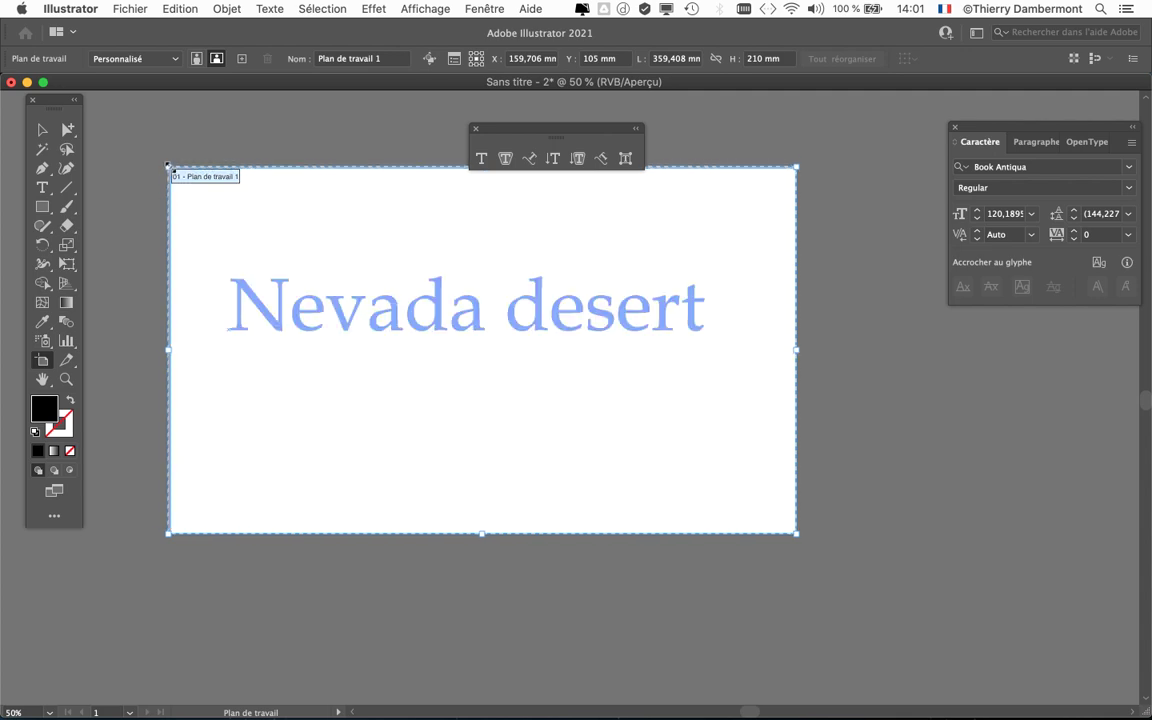
left_click_drag(168, 166, 157, 156)
left_click(42, 129)
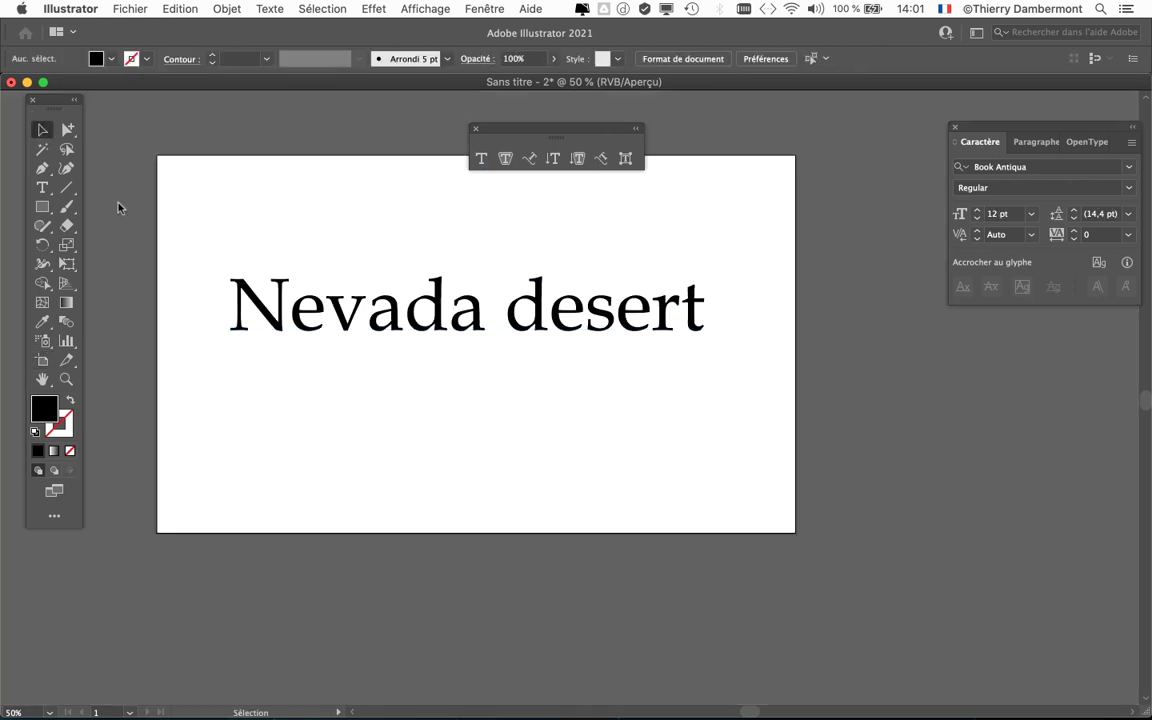
Step: Switch to Firefox and open the Graphiste.com article "Serif Vs Sans Serif" from the "sans serif" results in a new tab
mouse_move(2, 486)
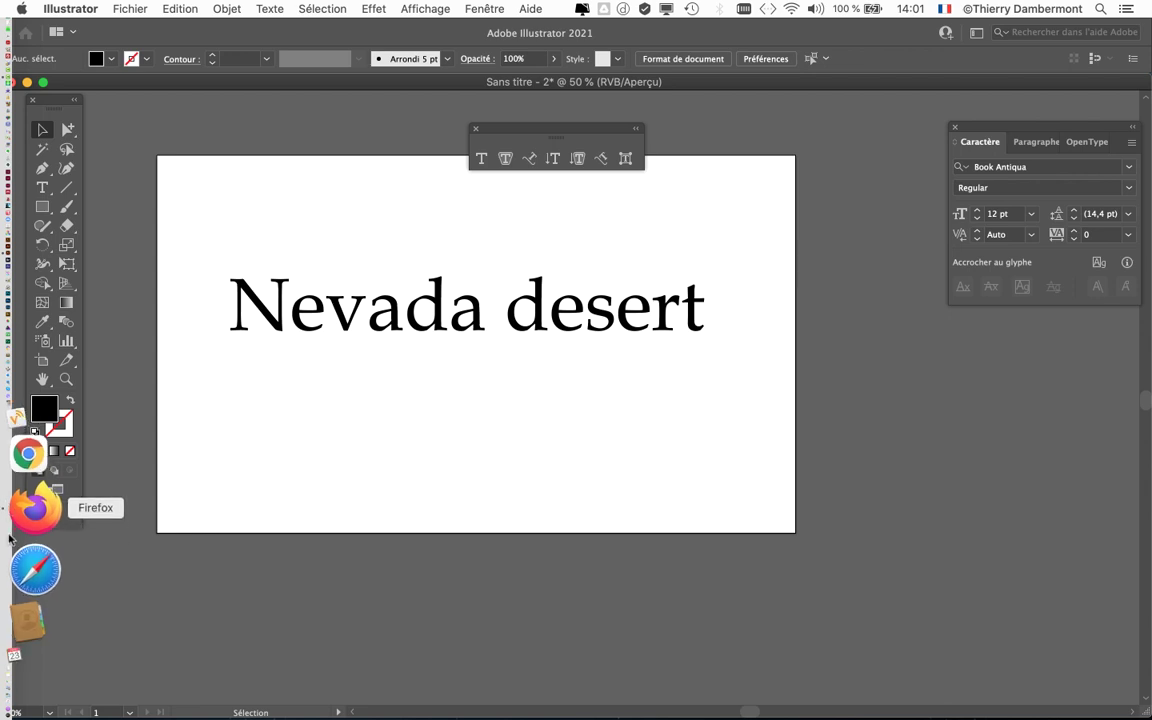
left_click(12, 535)
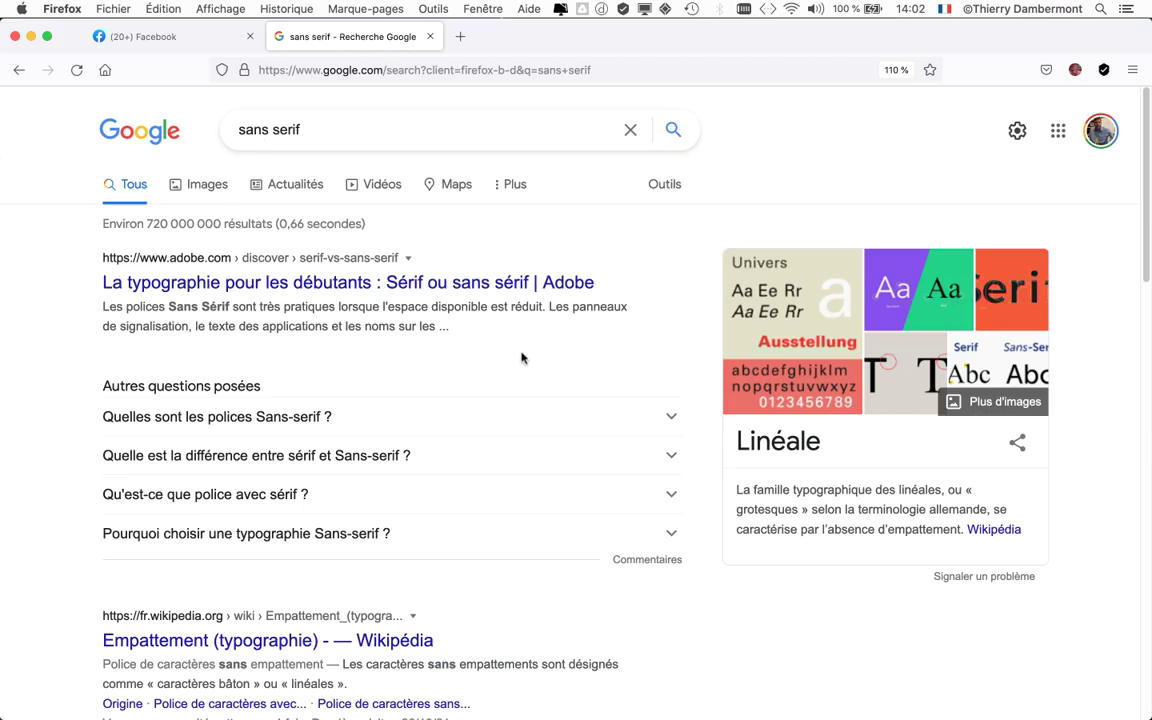
scroll(506, 365, "down", 2)
scroll(210, 150, "up", 2)
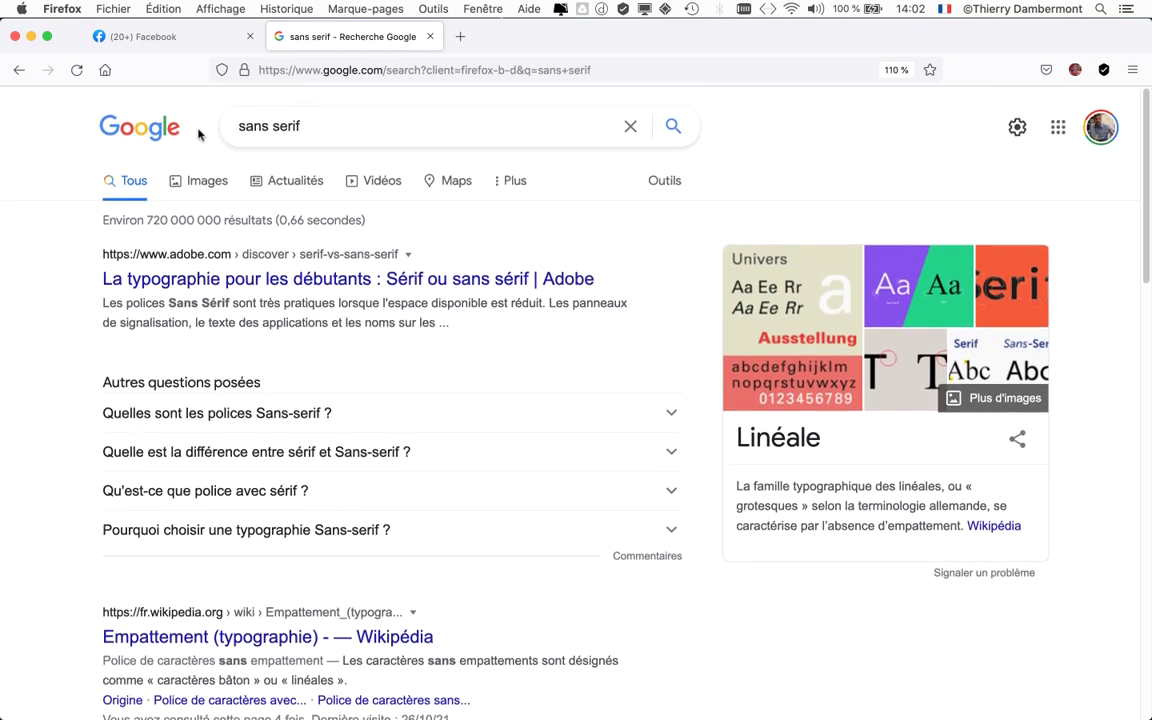
scroll(329, 447, "down", 5)
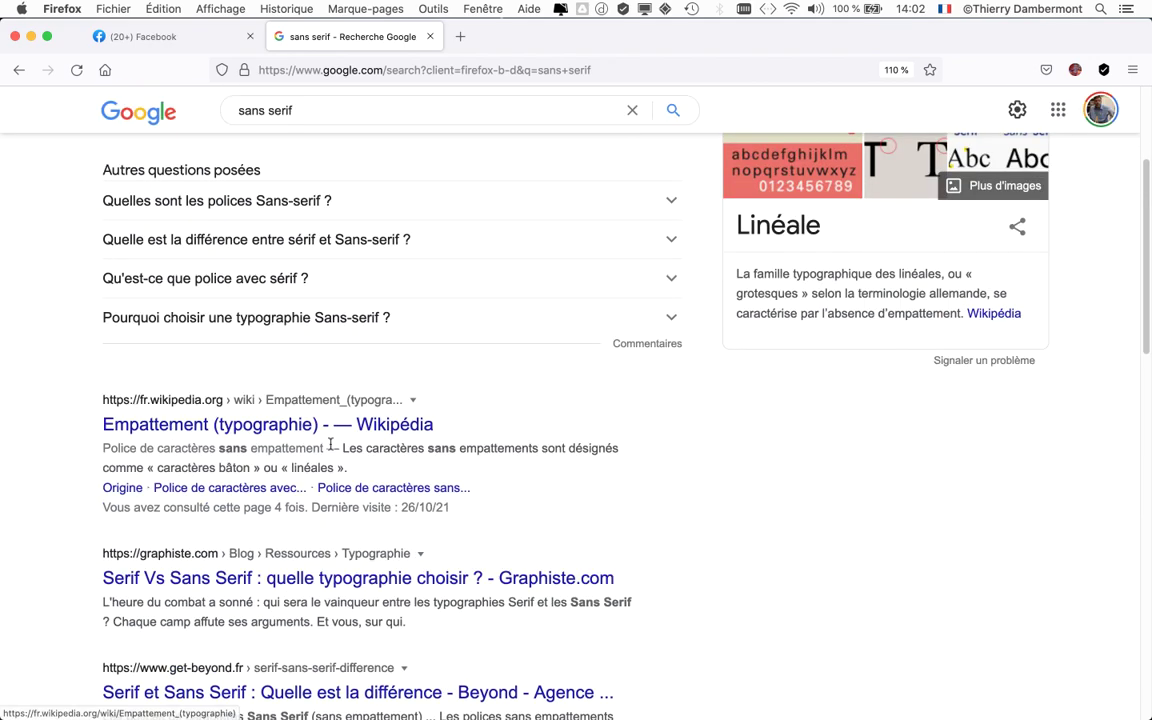
scroll(331, 445, "down", 4)
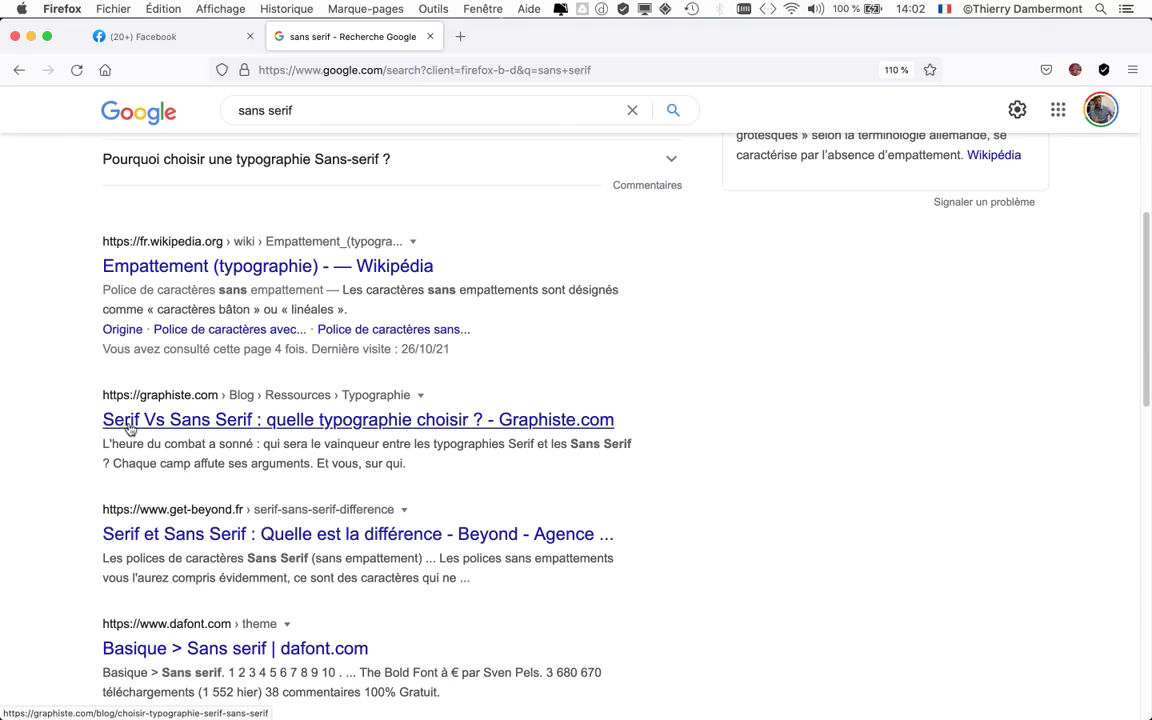
left_click(130, 428, "super")
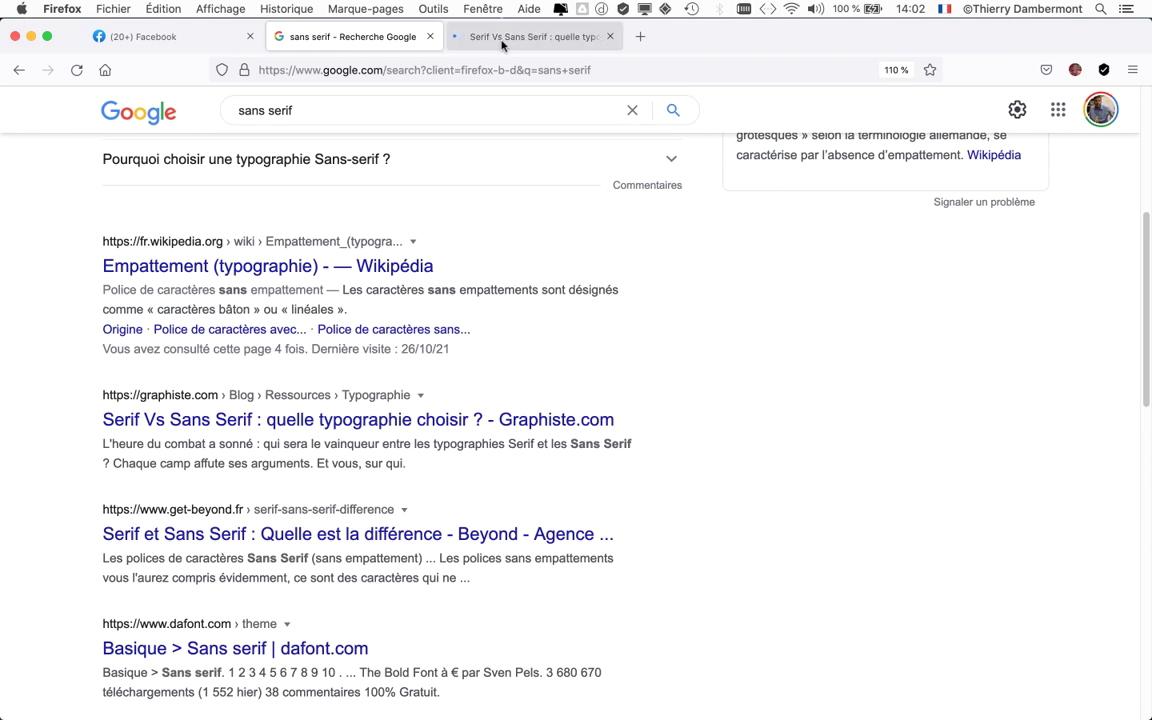
left_click(503, 42)
Step: Read through the Graphiste.com article comparing Serif and Sans Serif typefaces, down to its closing advice on choosing between them
scroll(738, 492, "down", 5)
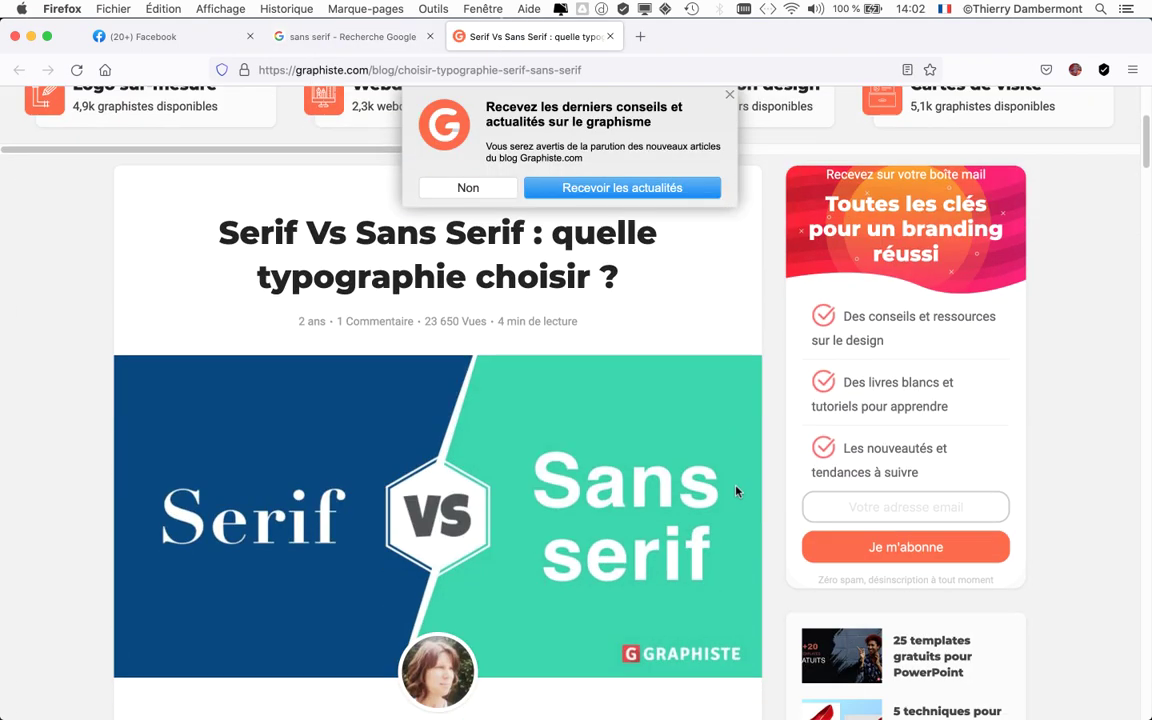
scroll(736, 491, "down", 8)
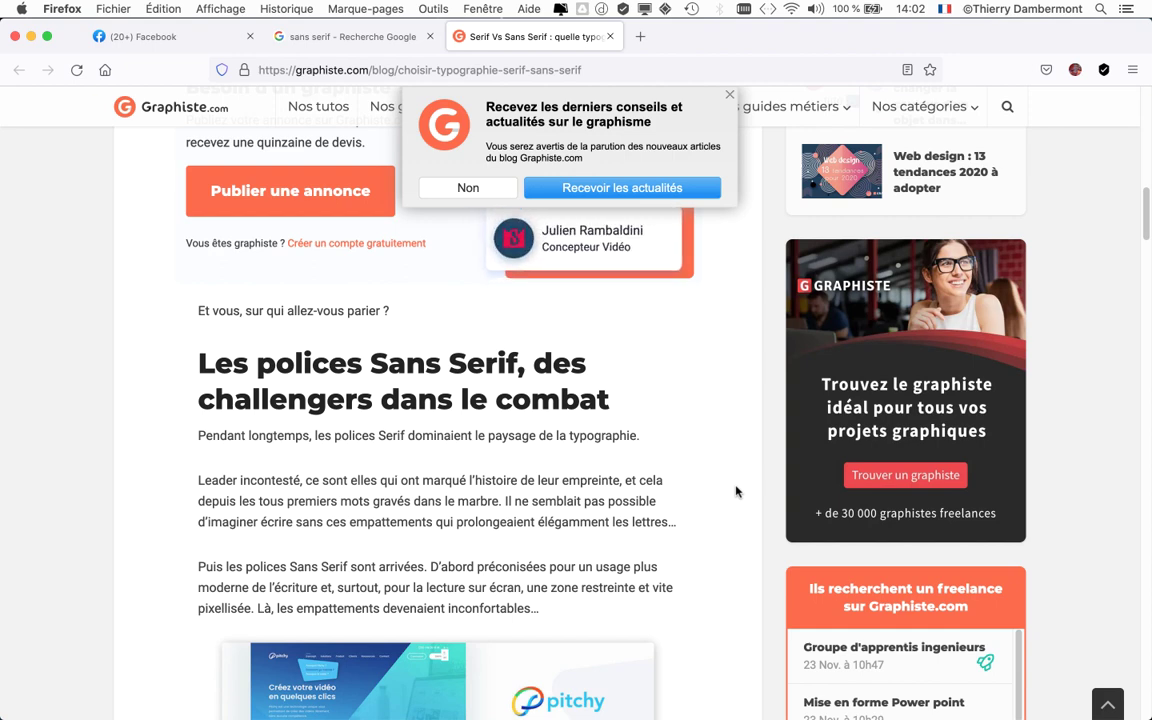
scroll(736, 491, "down", 2)
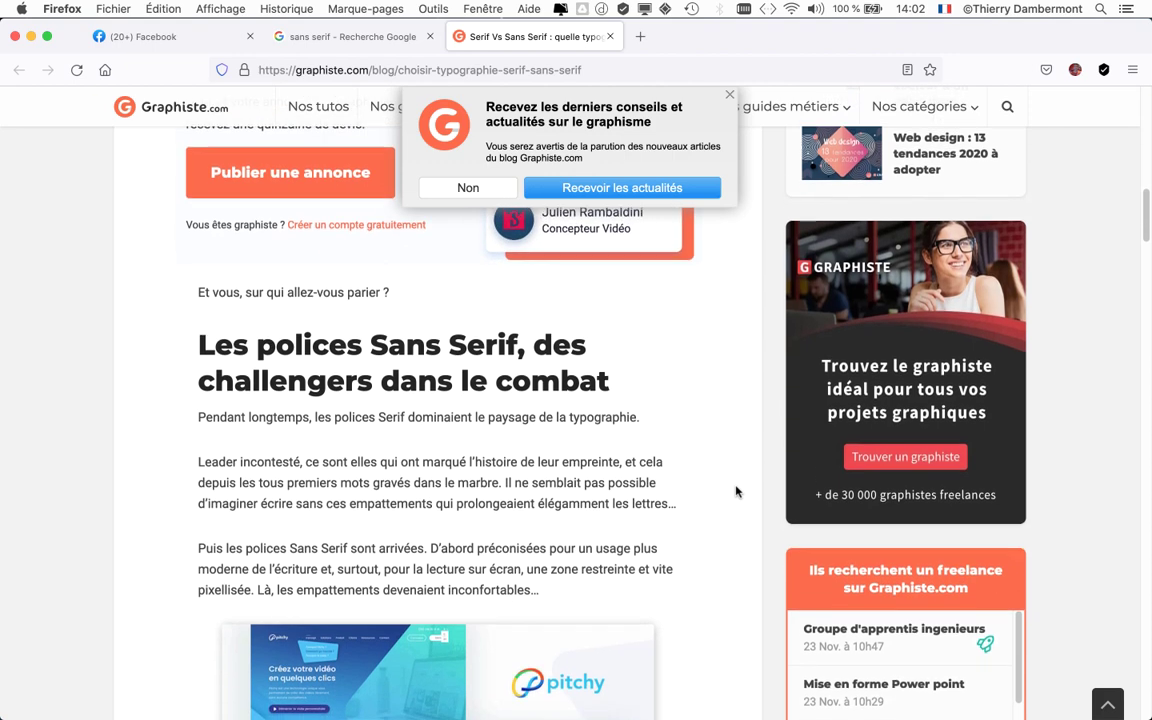
scroll(736, 491, "down", 3)
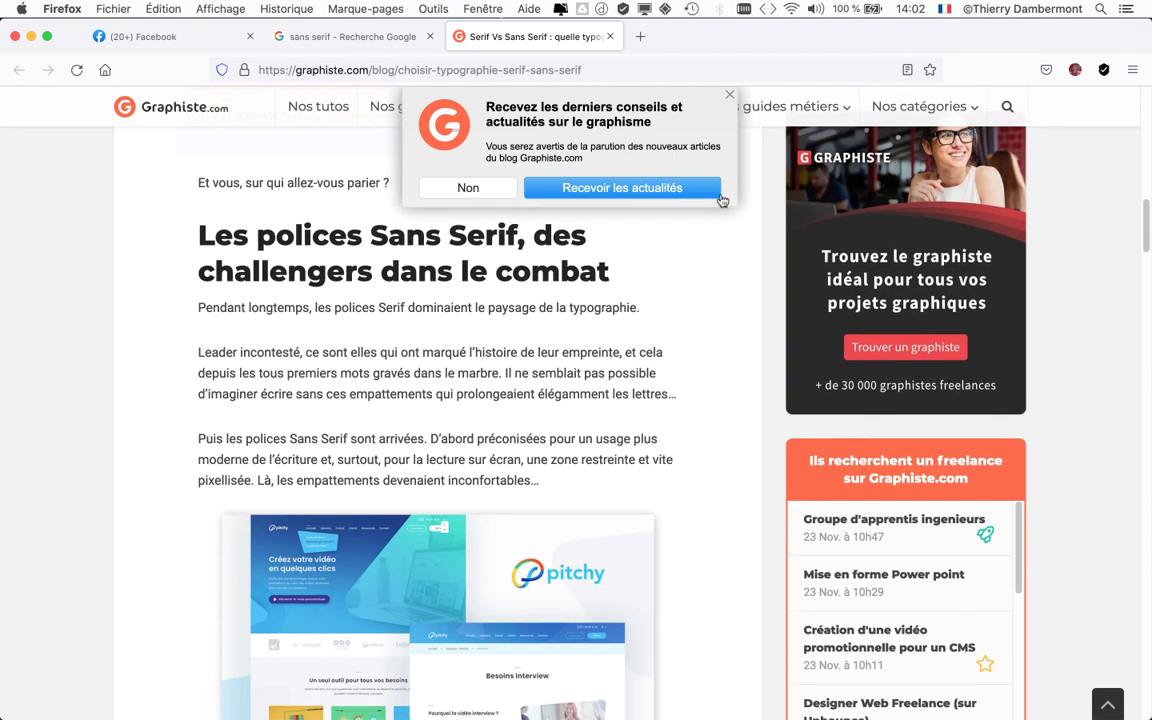
scroll(664, 379, "down", 20)
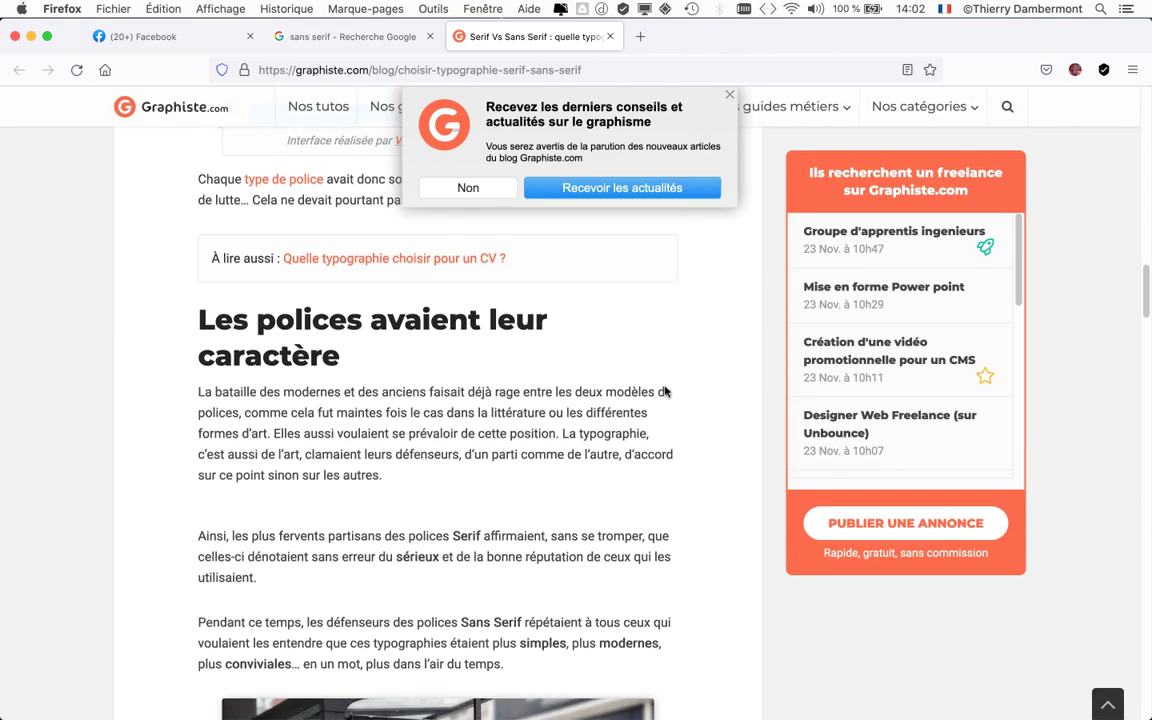
scroll(664, 396, "down", 20)
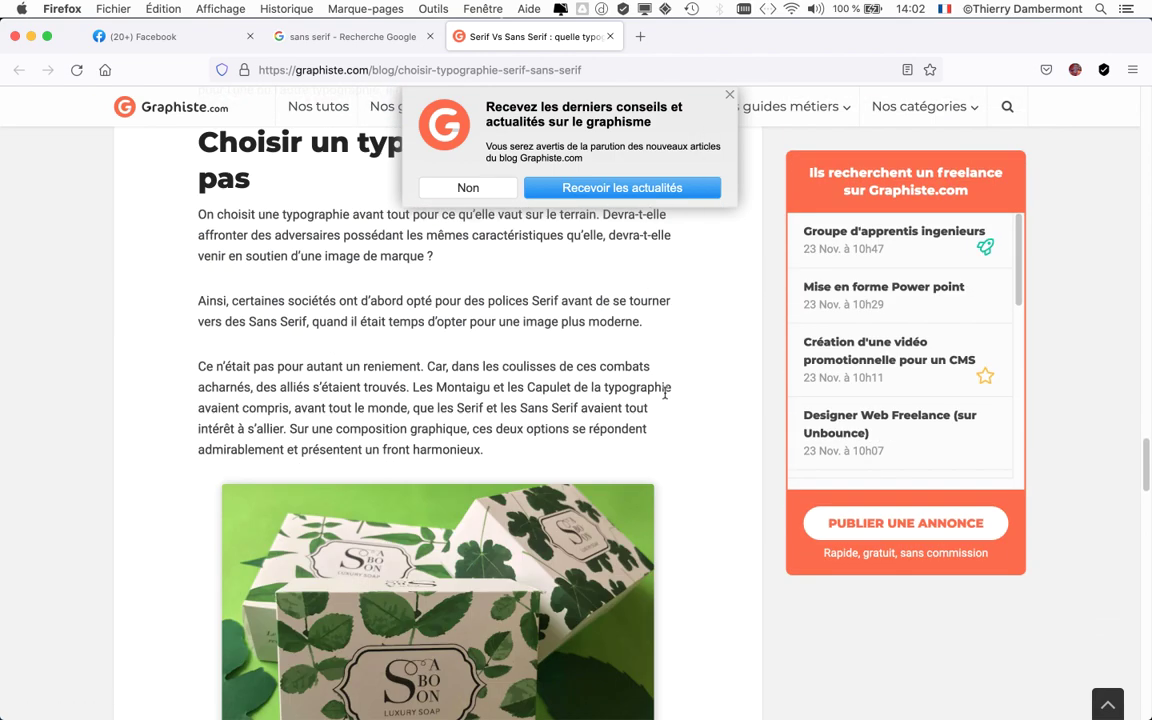
scroll(664, 396, "down", 5)
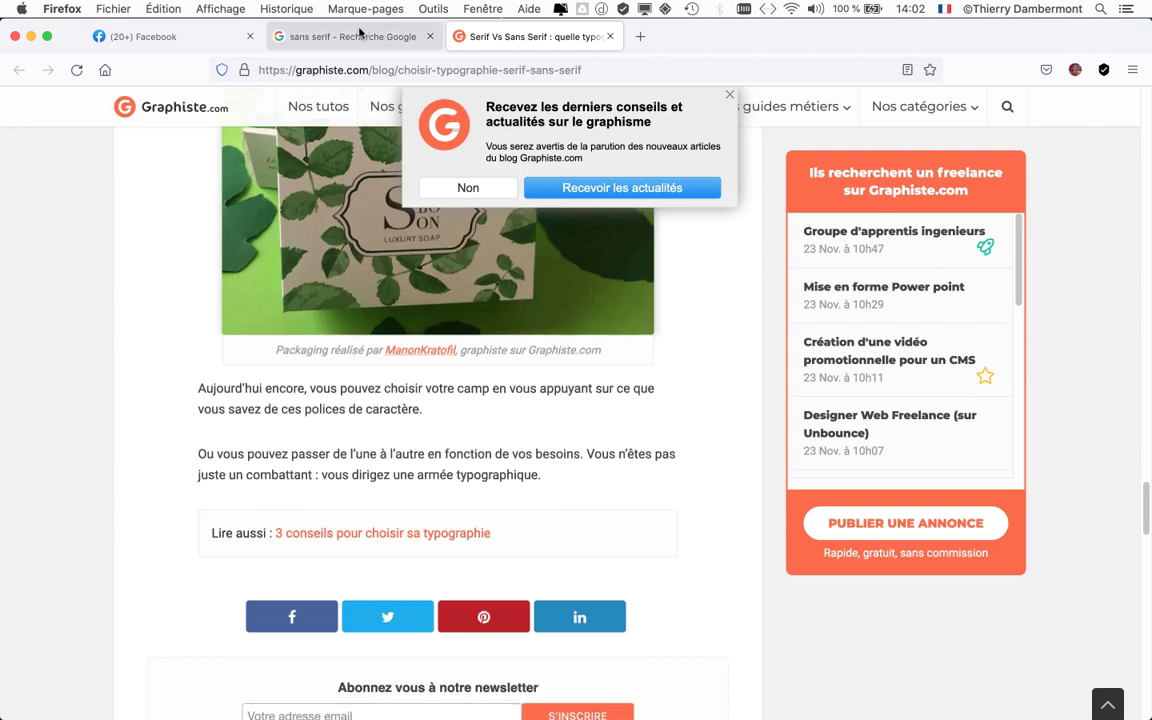
Step: Return to the Google search and display image results for "comic sans"
key("ctrl+shift+Tab")
scroll(826, 424, "down", 2)
scroll(209, 250, "up", 8)
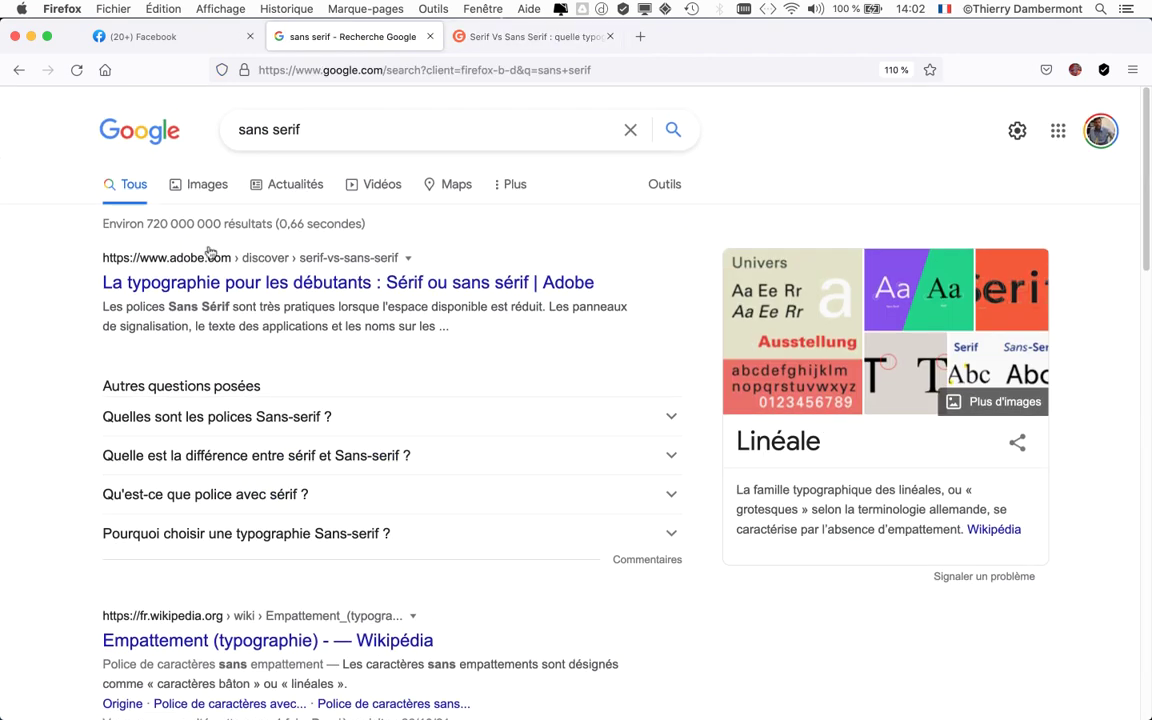
left_click(211, 184)
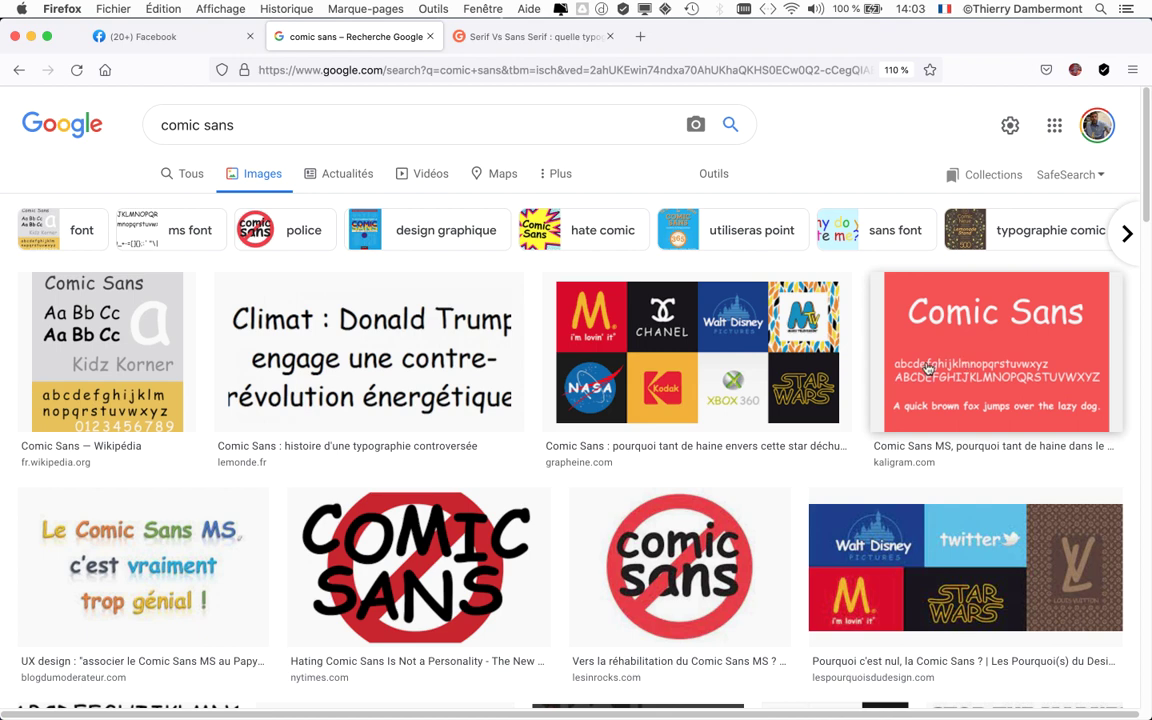
Step: Examine the Comic Sans image results for type specimens, logo parodies and examples of how the font is used and criticized
scroll(920, 380, "down", 1)
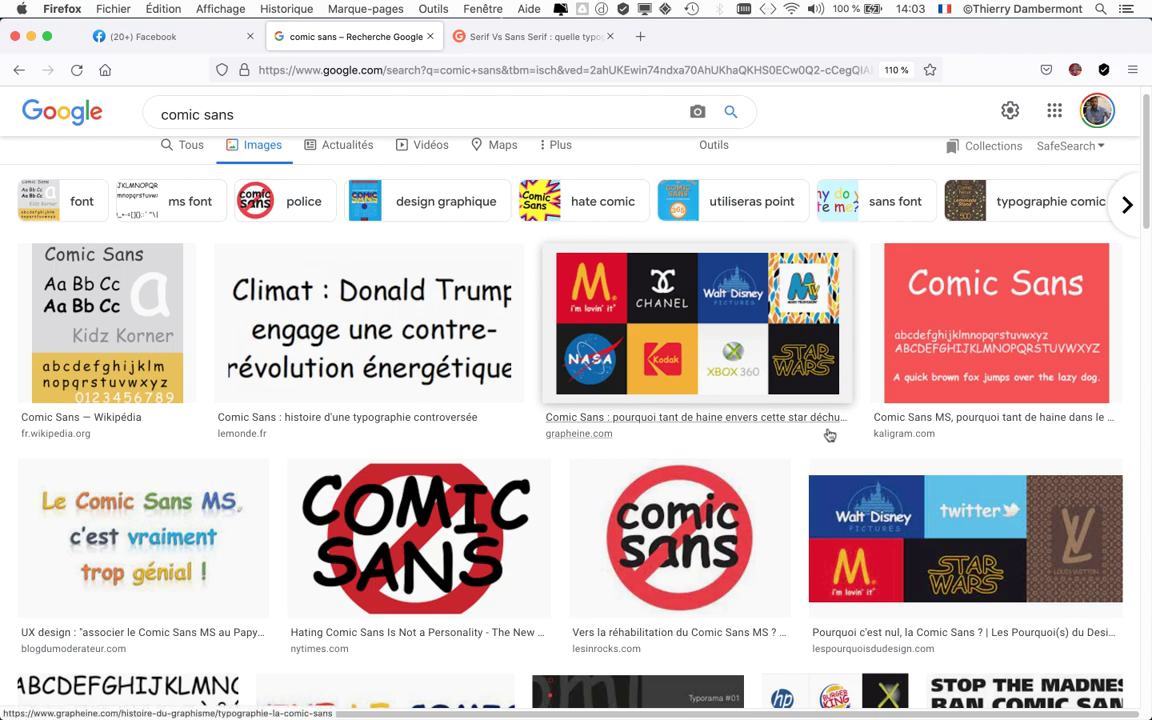
scroll(828, 437, "down", 3)
scroll(828, 437, "down", 5)
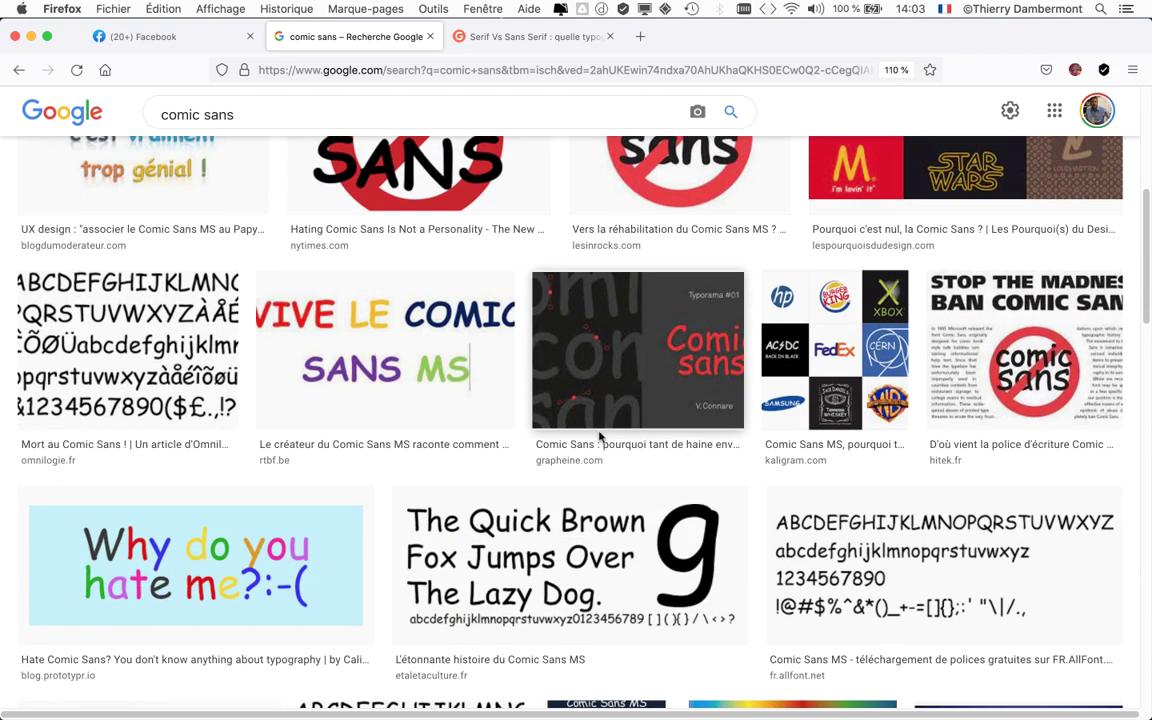
scroll(600, 436, "down", 2)
scroll(566, 431, "up", 7)
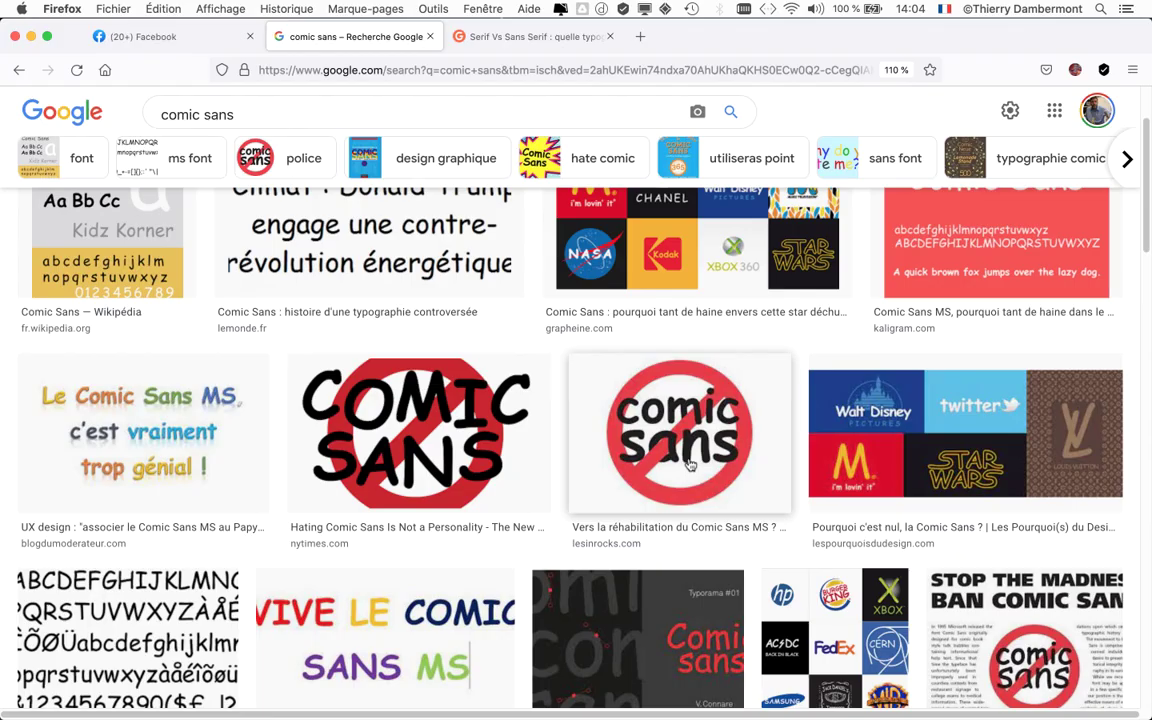
scroll(688, 465, "down", 5)
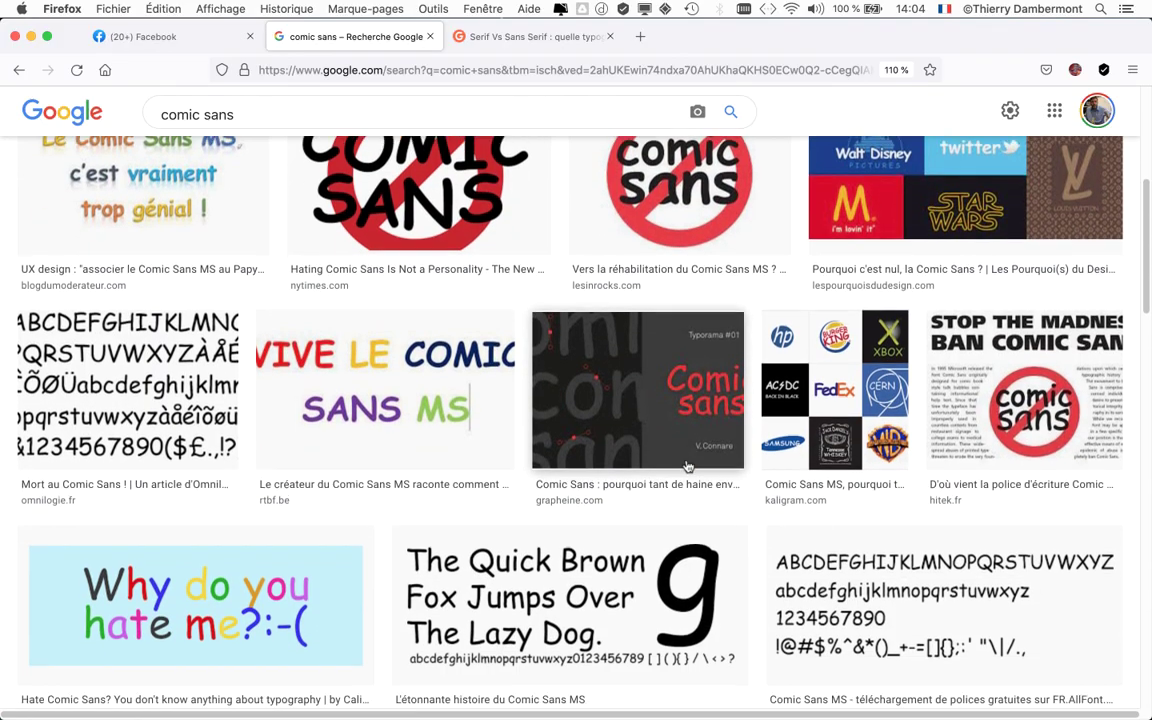
scroll(688, 470, "down", 8)
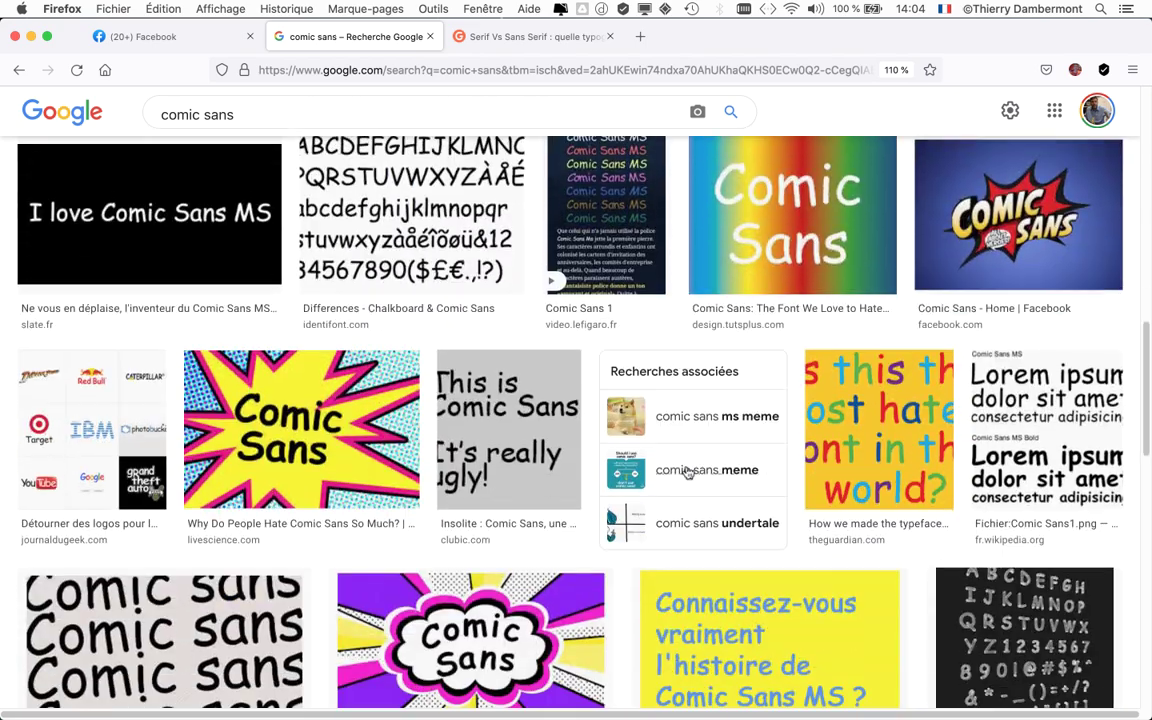
scroll(688, 472, "down", 7)
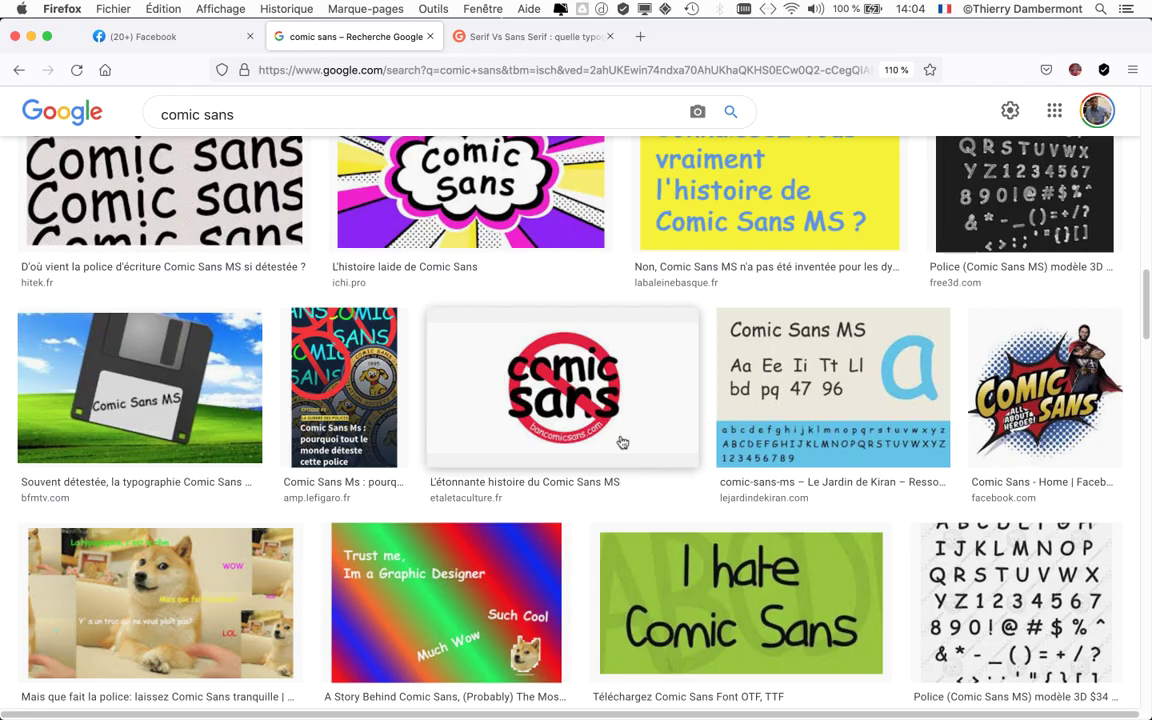
scroll(622, 442, "down", 9)
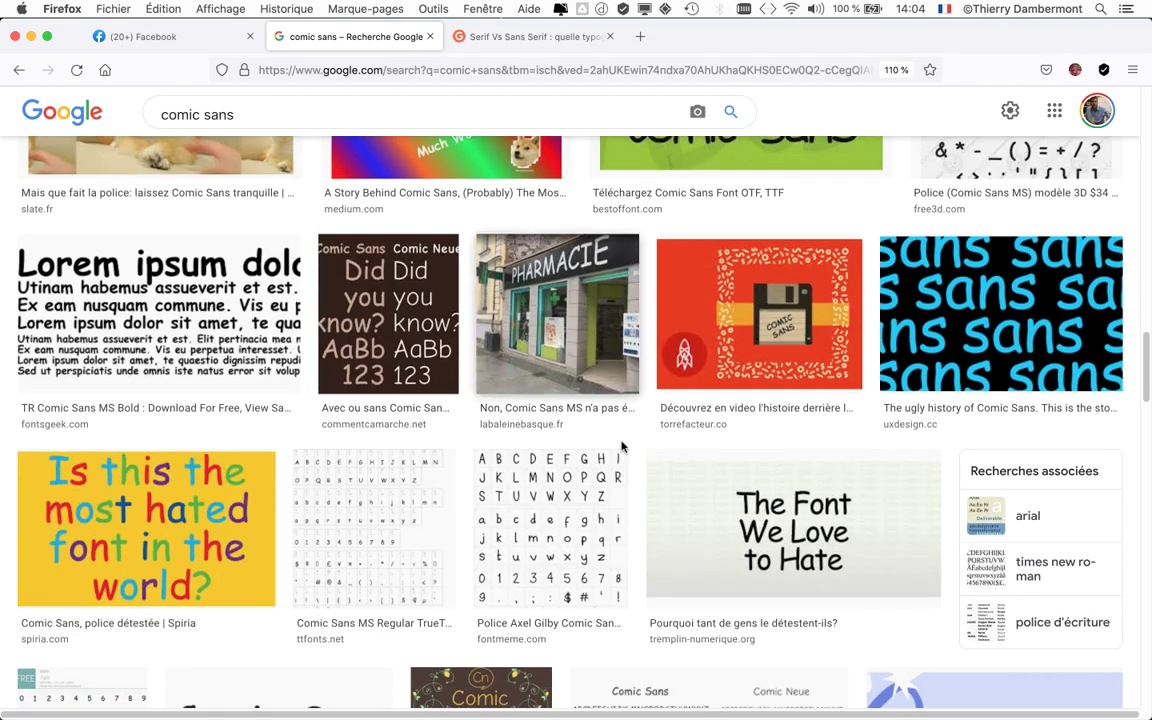
scroll(621, 446, "down", 4)
scroll(621, 447, "up", 3)
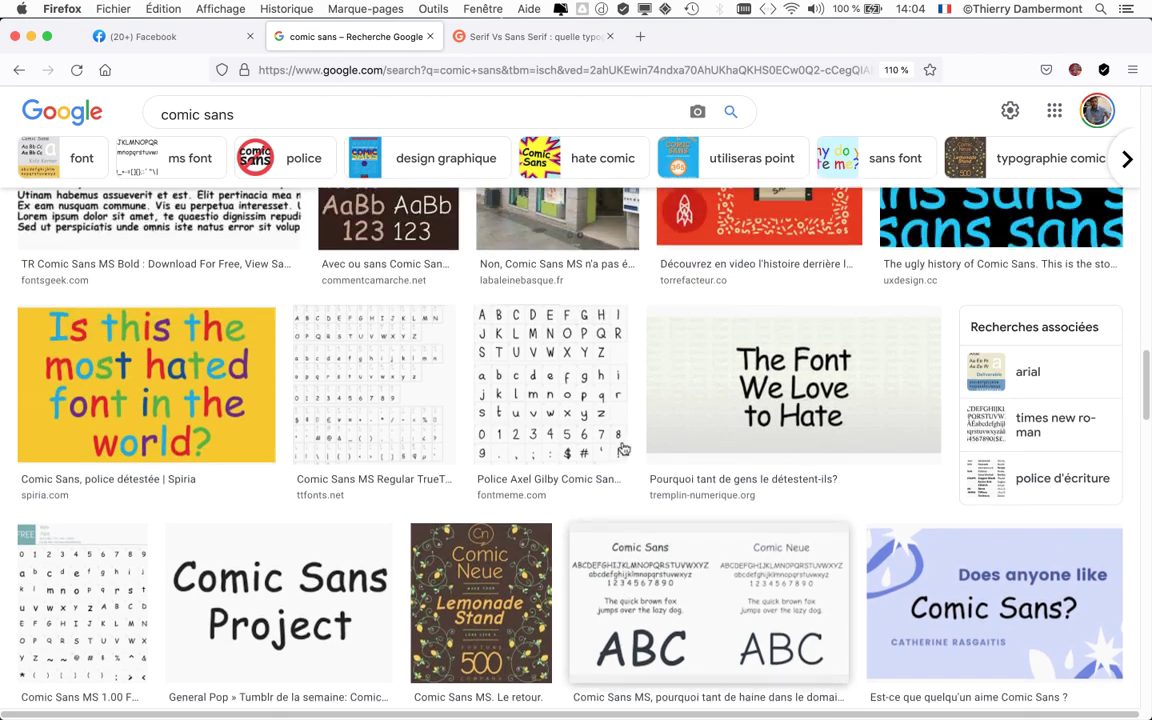